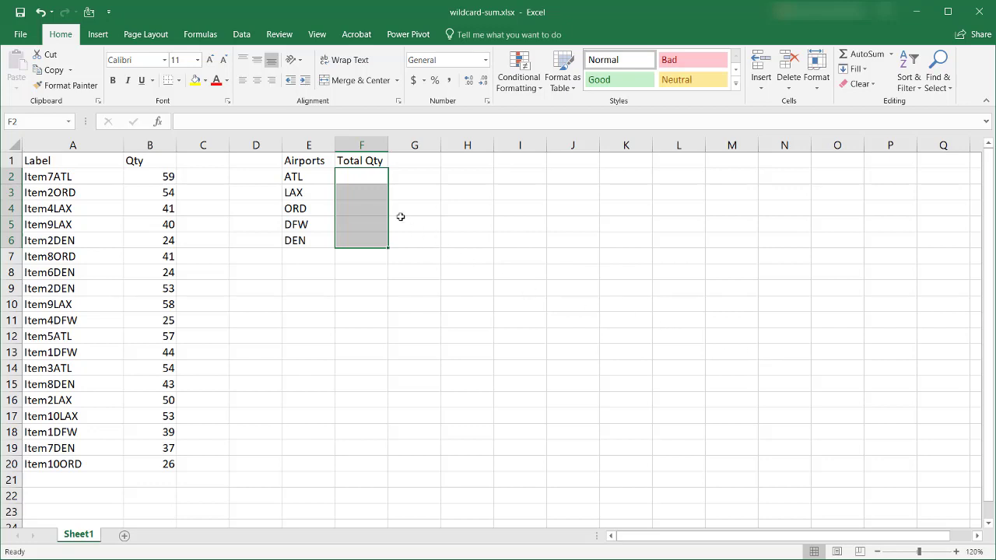
Step: Review the column A labels, such as Item7ATL, Item2ORD, Item4LAX and Item10ORD
{"action": "left_click", "coordinate": [89, 179]}
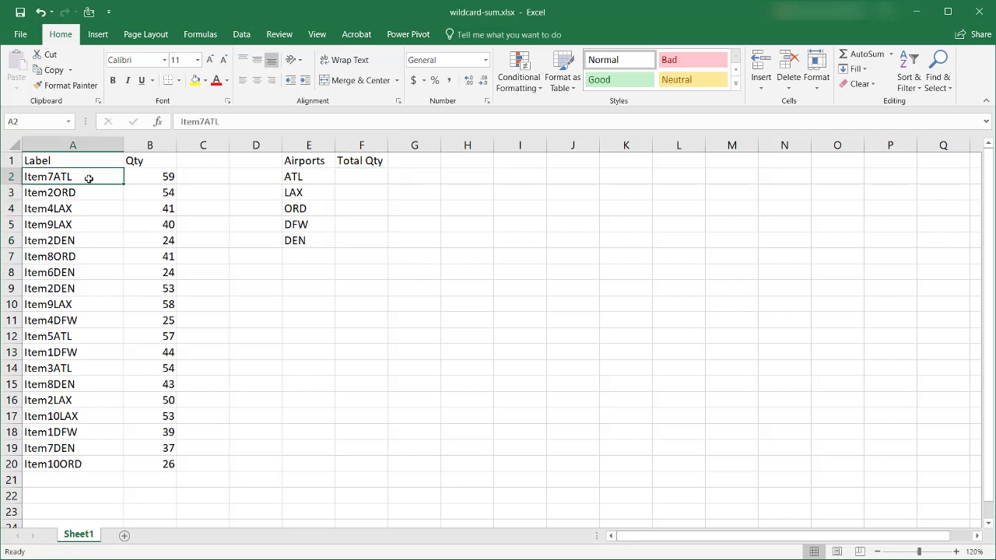
{"action": "left_click_drag", "start_coordinate": [132, 179], "coordinate": [132, 469]}
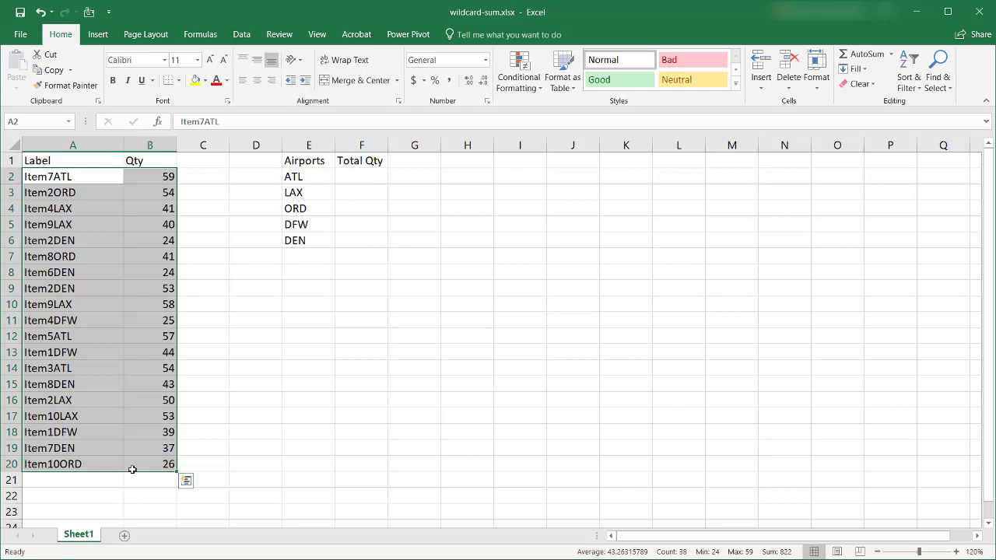
{"action": "left_click", "coordinate": [43, 176]}
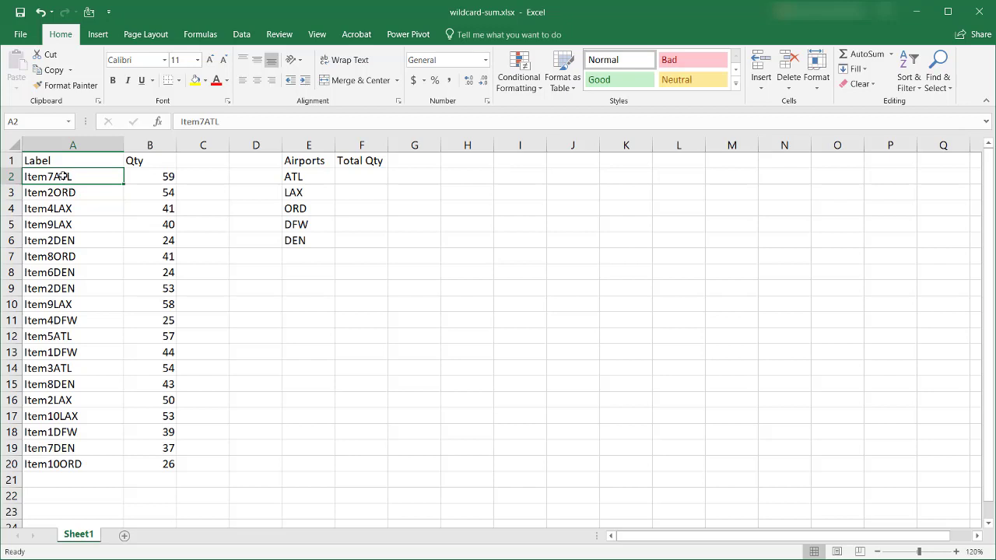
{"action": "left_click", "coordinate": [65, 193]}
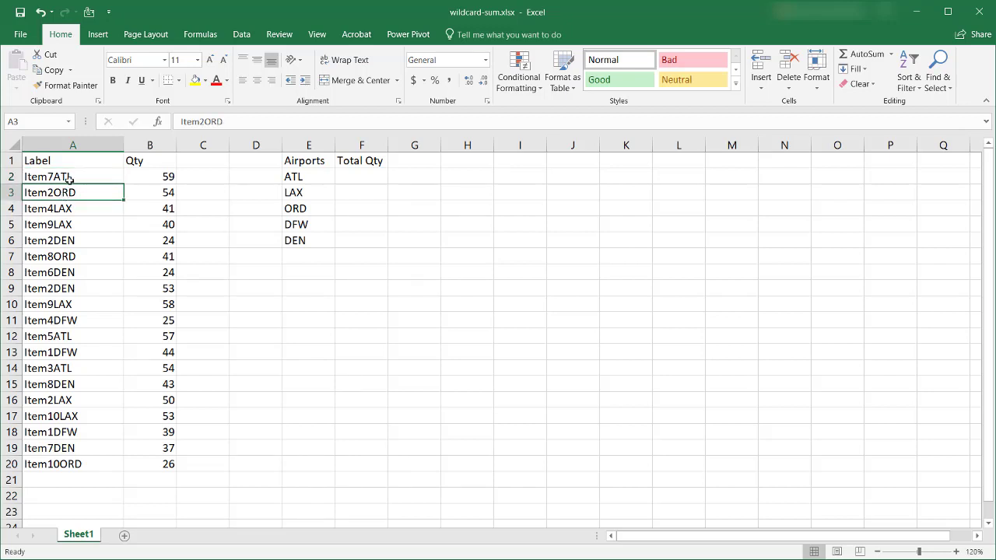
{"action": "left_click", "coordinate": [70, 178]}
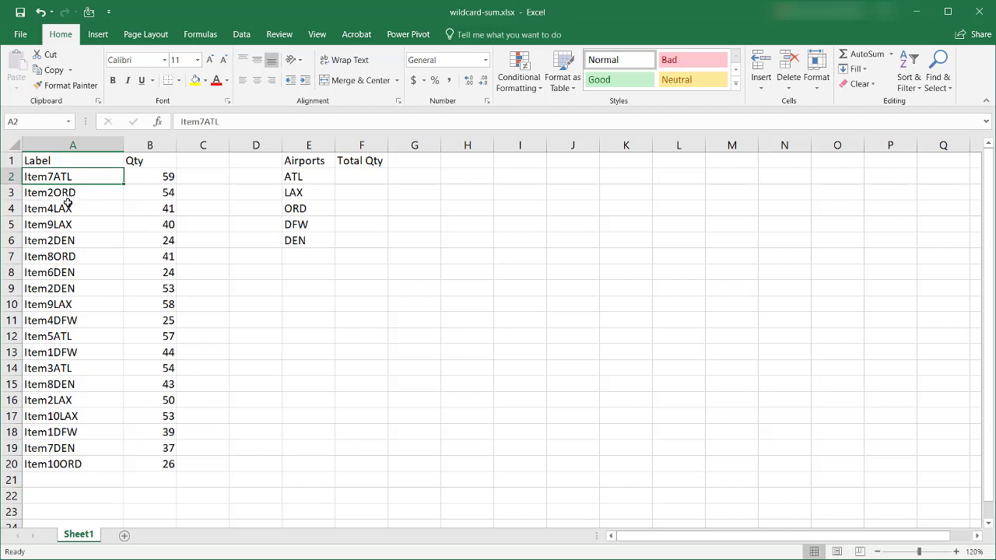
{"action": "left_click", "coordinate": [68, 207]}
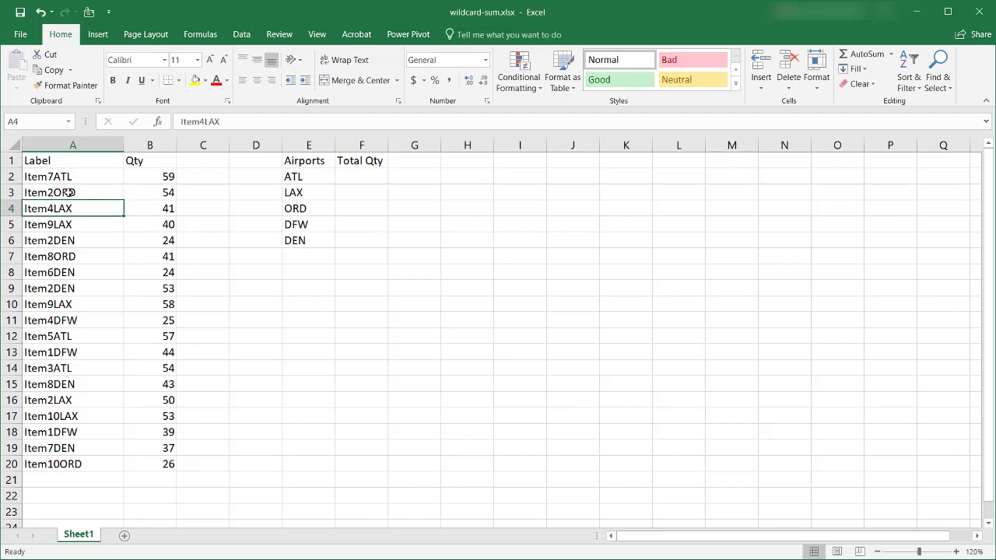
{"action": "left_click", "coordinate": [69, 193]}
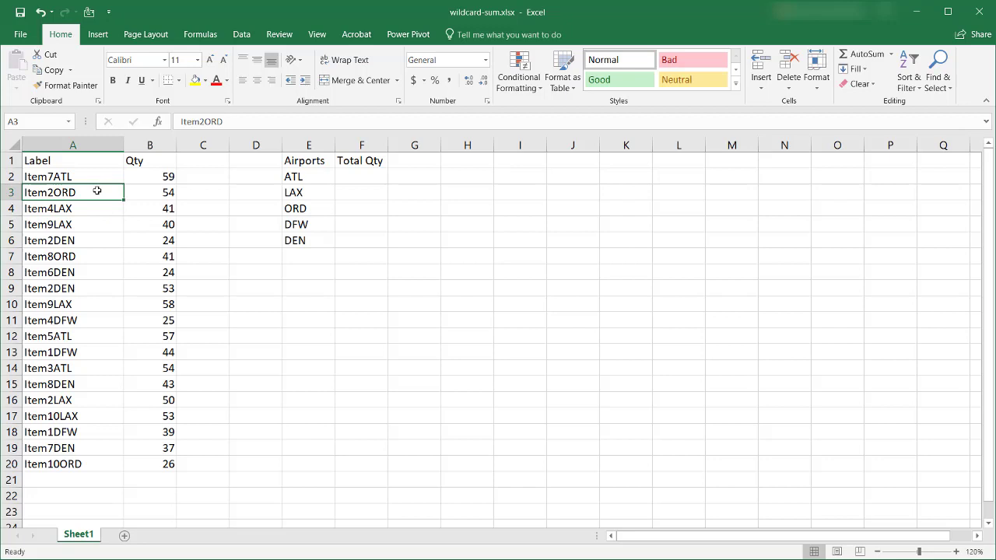
{"action": "left_click", "coordinate": [88, 322]}
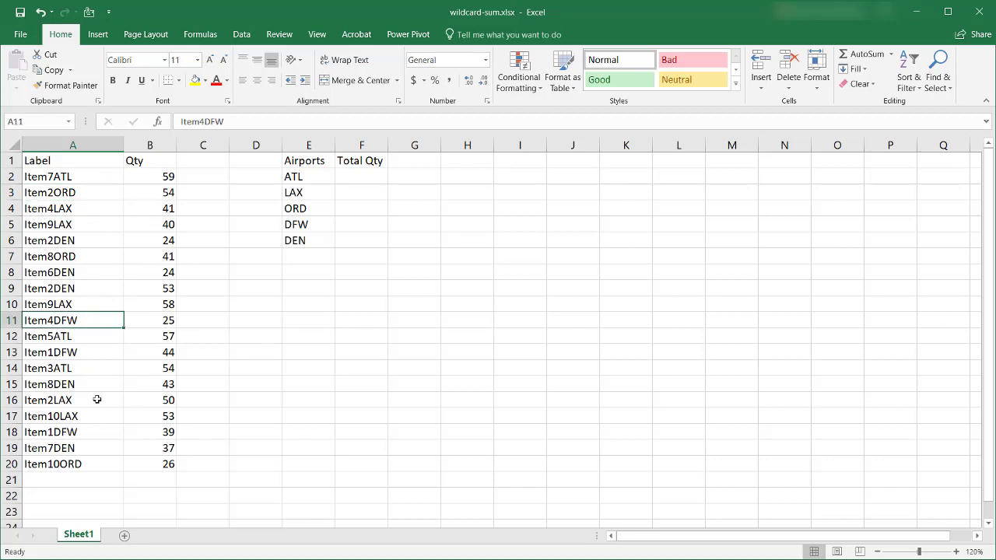
{"action": "left_click", "coordinate": [92, 456]}
{"action": "left_click", "coordinate": [96, 347]}
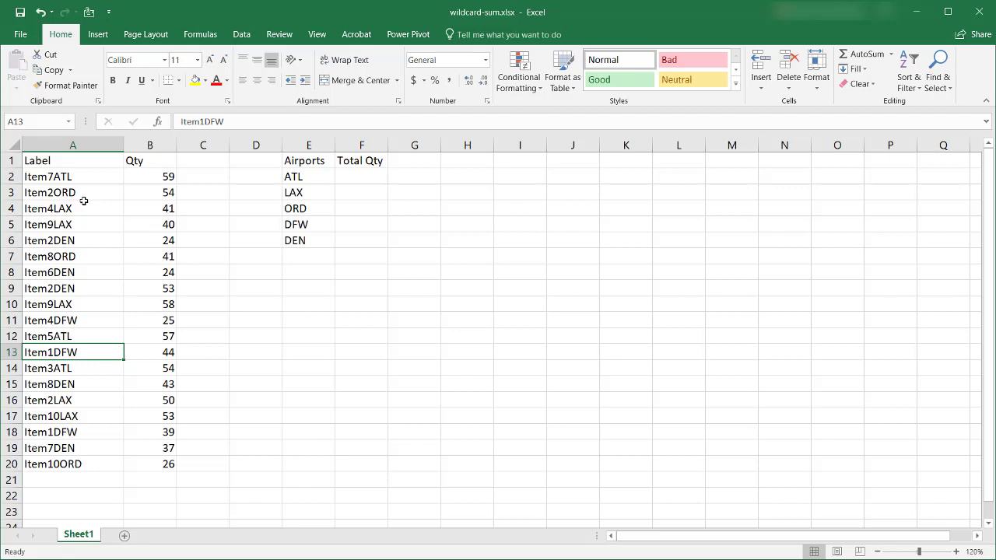
{"action": "left_click", "coordinate": [78, 176]}
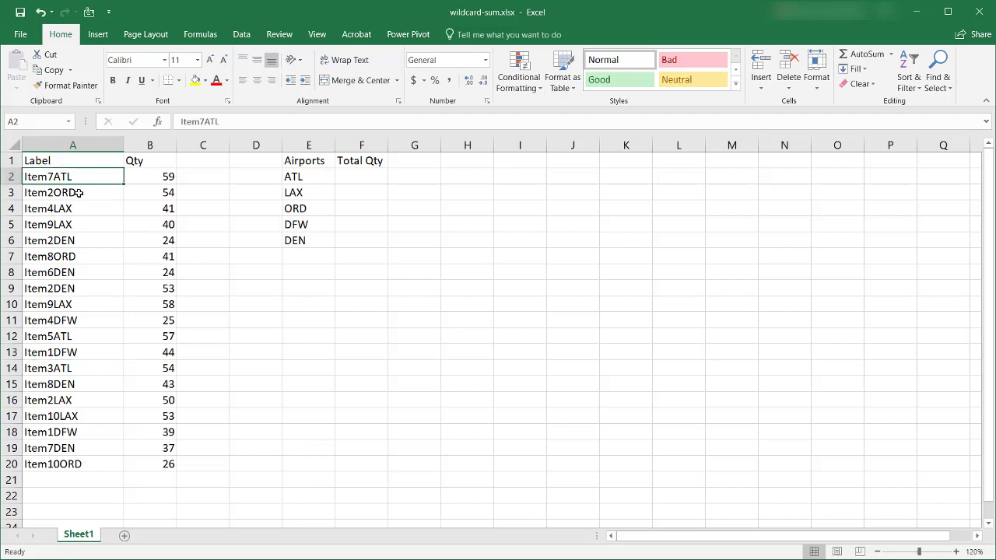
{"action": "left_click", "coordinate": [80, 193]}
{"action": "left_click", "coordinate": [80, 208]}
{"action": "left_click", "coordinate": [83, 252]}
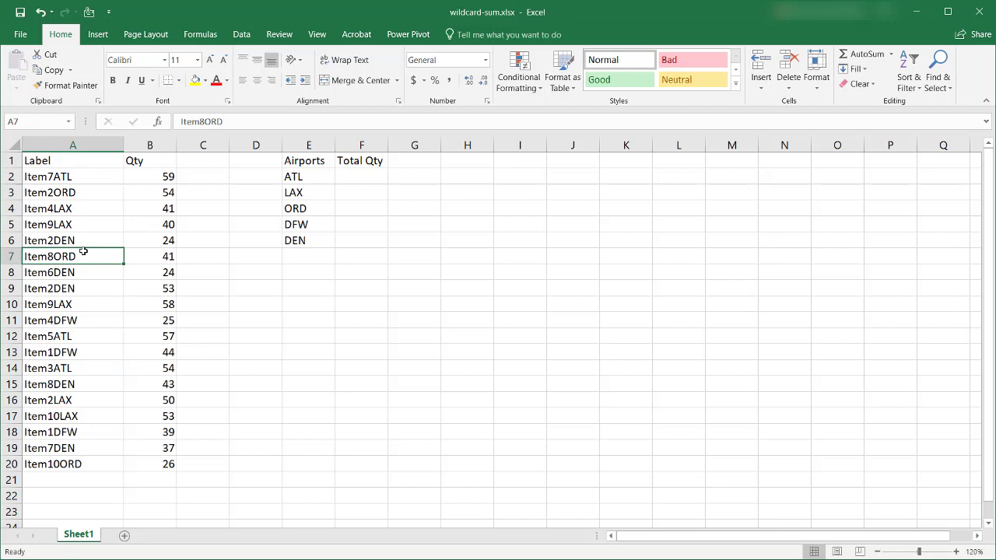
Step: Compare quantities such as 59, 41 and 24 with the airport codes ATL, LAX and ORD
{"action": "left_click", "coordinate": [147, 175]}
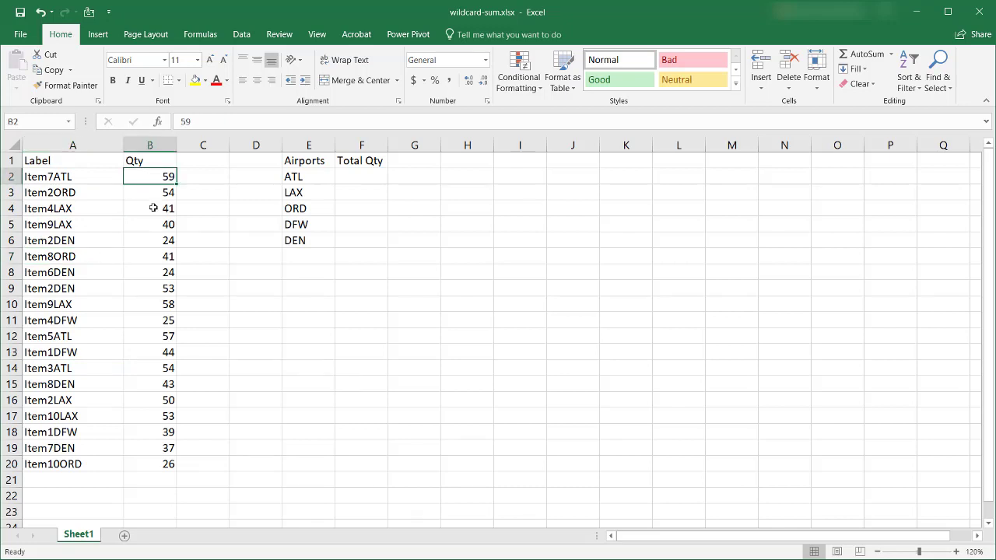
{"action": "left_click", "coordinate": [153, 209]}
{"action": "left_click", "coordinate": [154, 242]}
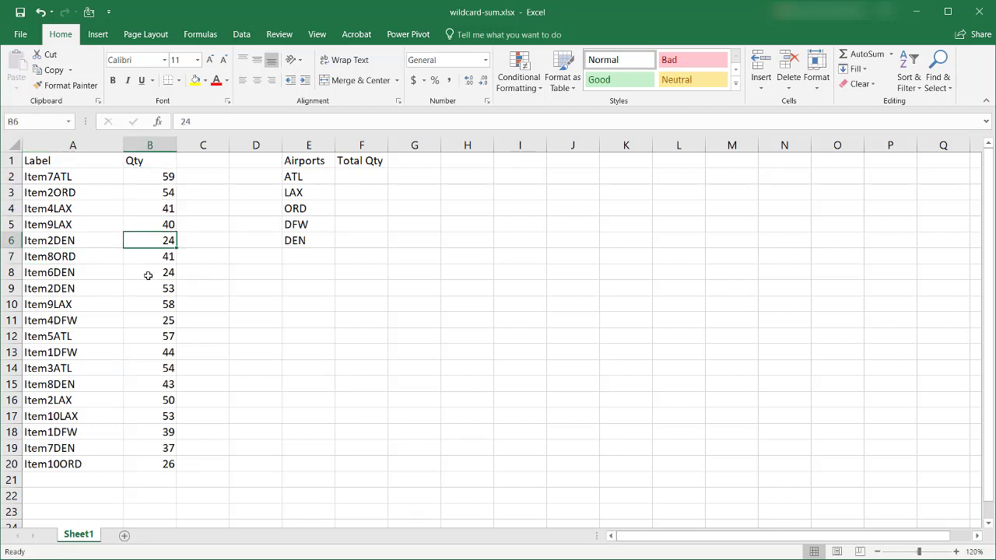
{"action": "left_click", "coordinate": [148, 285]}
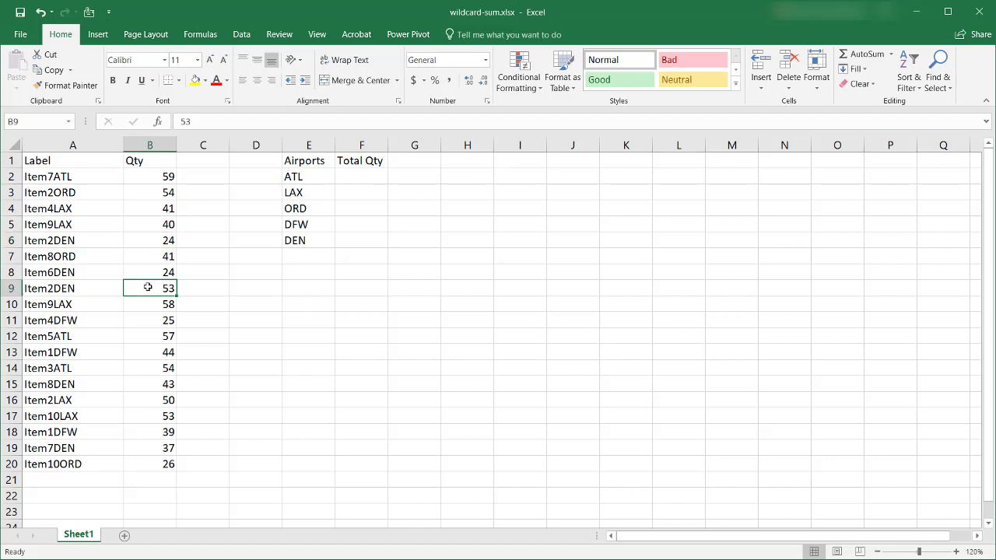
{"action": "left_click", "coordinate": [311, 175]}
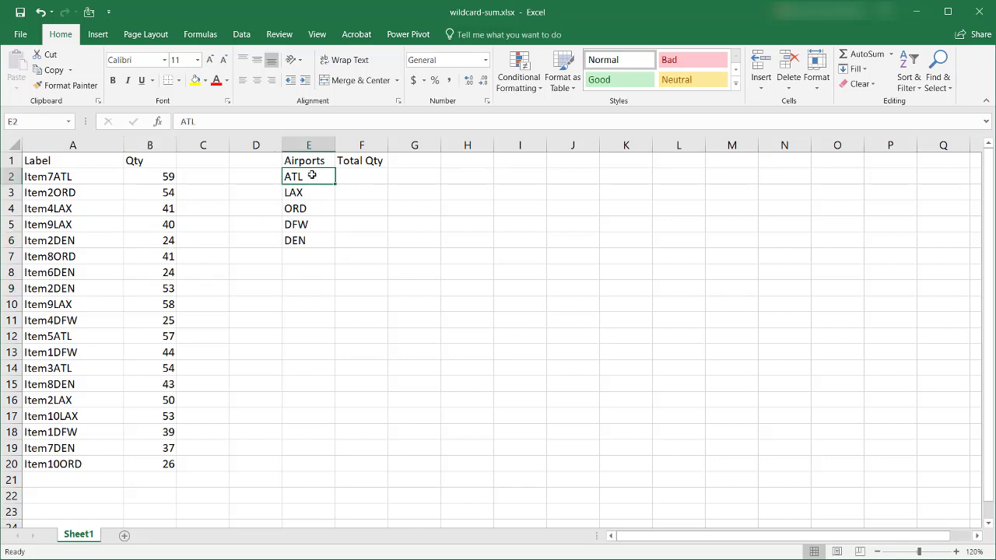
{"action": "left_click", "coordinate": [148, 180]}
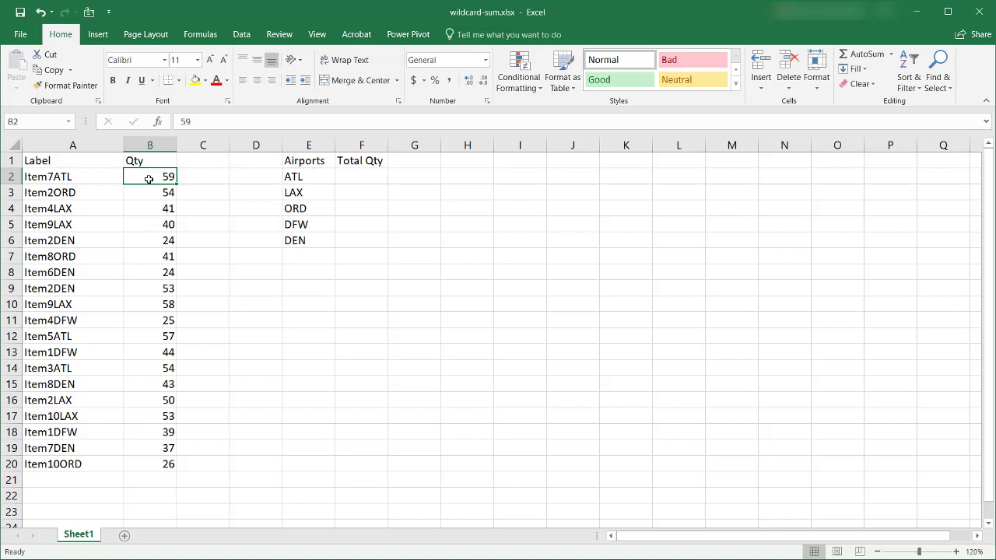
{"action": "left_click", "coordinate": [354, 173]}
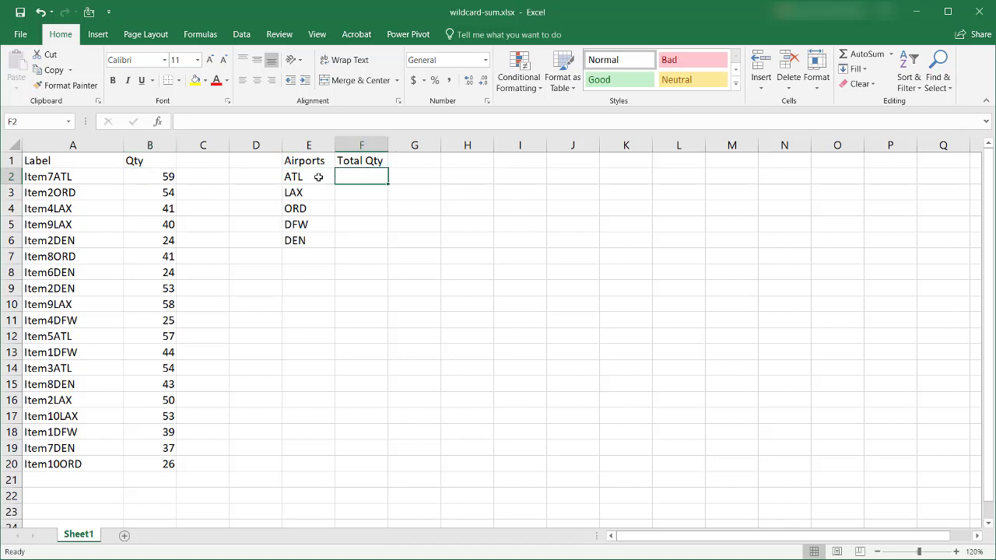
{"action": "left_click", "coordinate": [318, 177]}
{"action": "left_click", "coordinate": [317, 193]}
{"action": "left_click", "coordinate": [316, 204]}
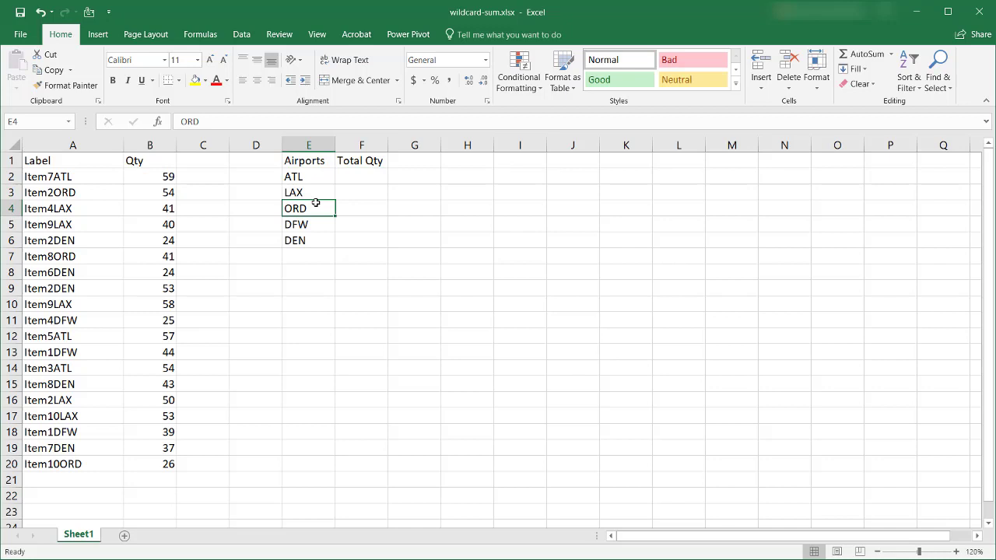
{"action": "left_click", "coordinate": [354, 181]}
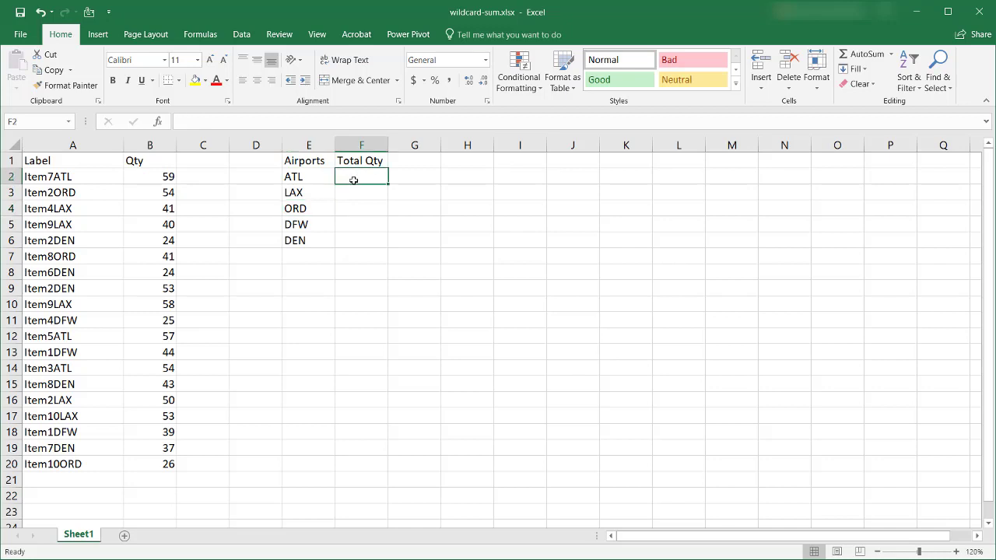
{"action": "left_click", "coordinate": [317, 178]}
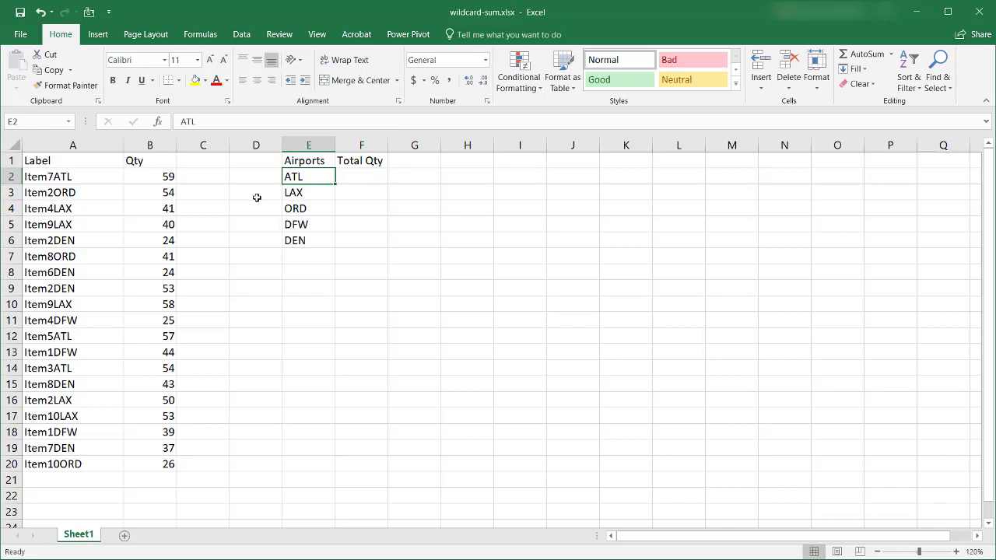
{"action": "left_click", "coordinate": [165, 199]}
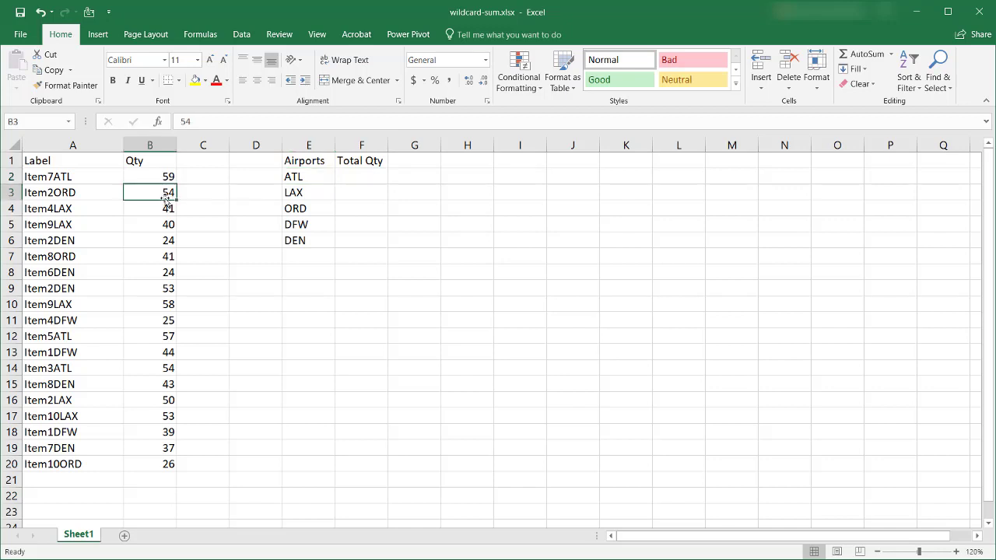
Step: Begin a SUMIF in F2 over the absolute label range $A$2:$A$20 with a "*" criterion
{"action": "left_click", "coordinate": [359, 177]}
{"action": "type", "text": "="}
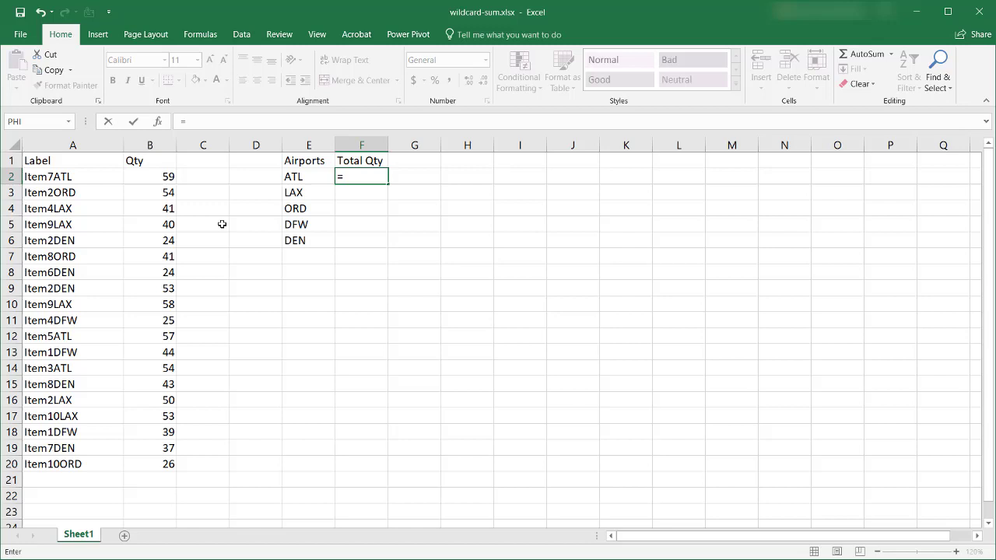
{"action": "type", "text": "sumif"}
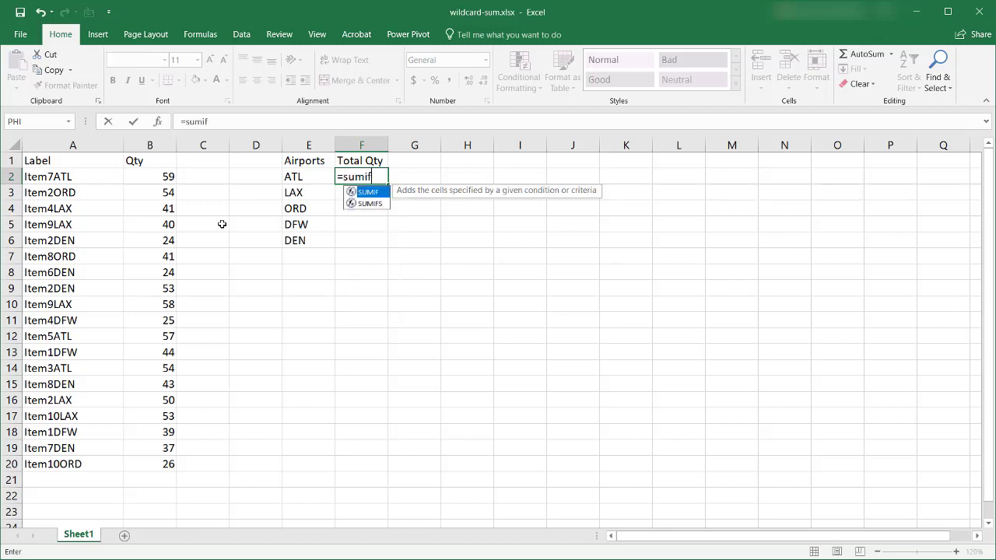
{"action": "type", "text": "("}
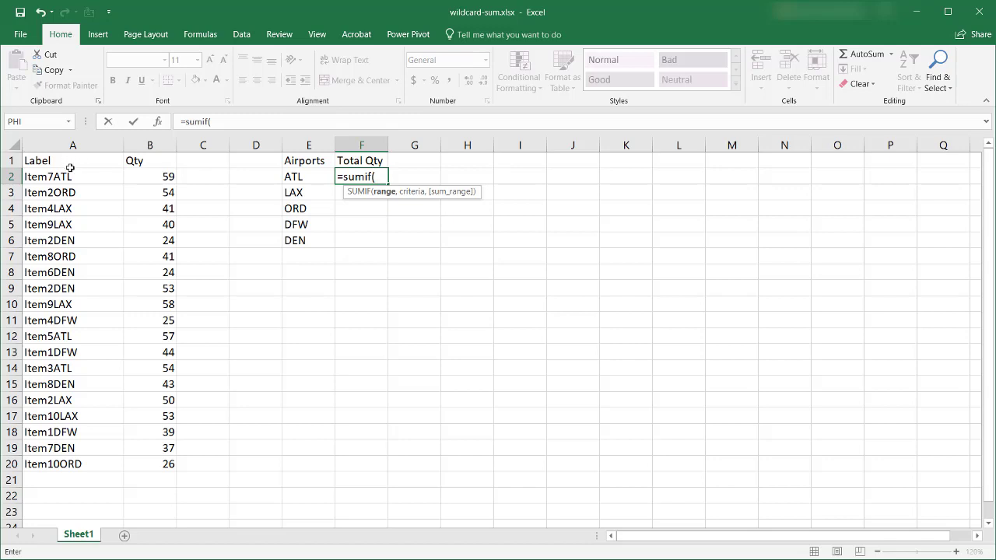
{"action": "left_click_drag", "start_coordinate": [70, 177], "coordinate": [54, 465]}
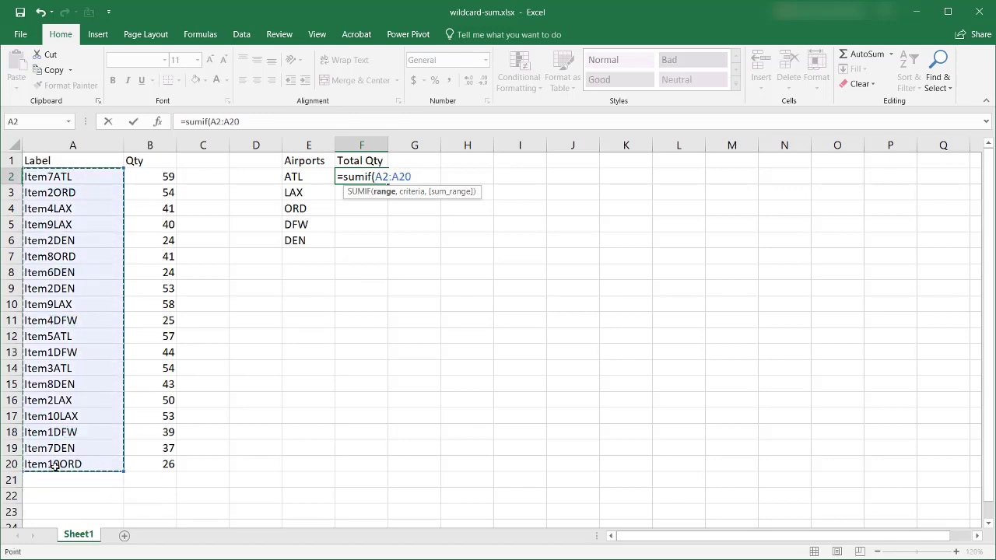
{"action": "key", "text": "F4"}
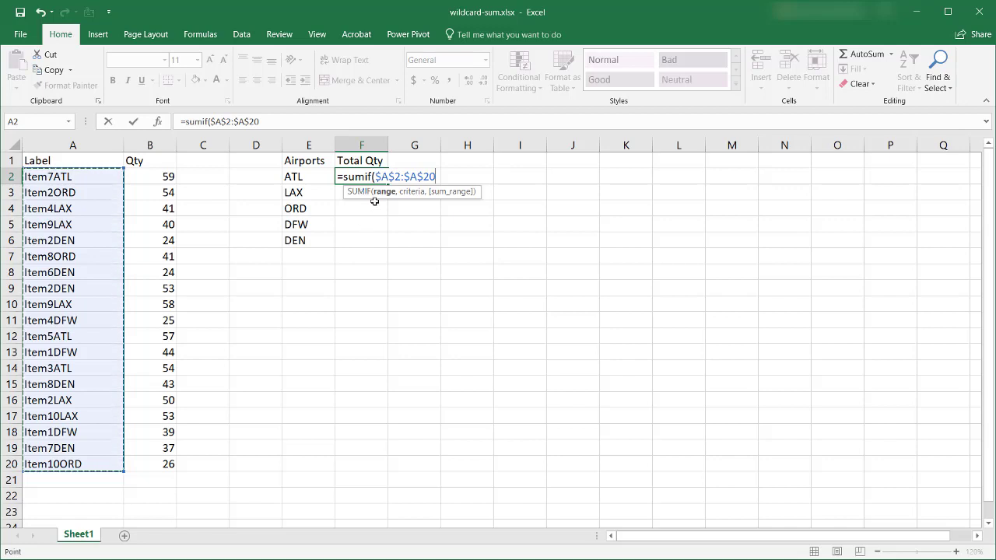
{"action": "type", "text": ",,"}
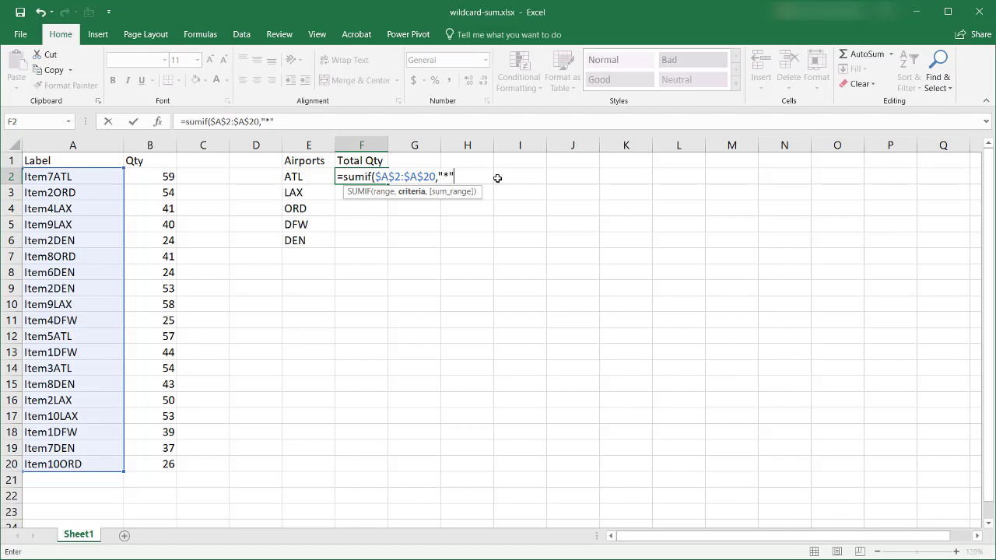
Step: Complete F2 as =SUMIF($A$2:$A$20,"*"&E2,$B$2:$B$20), returning 170 for ATL
{"action": "type", "text": "&"}
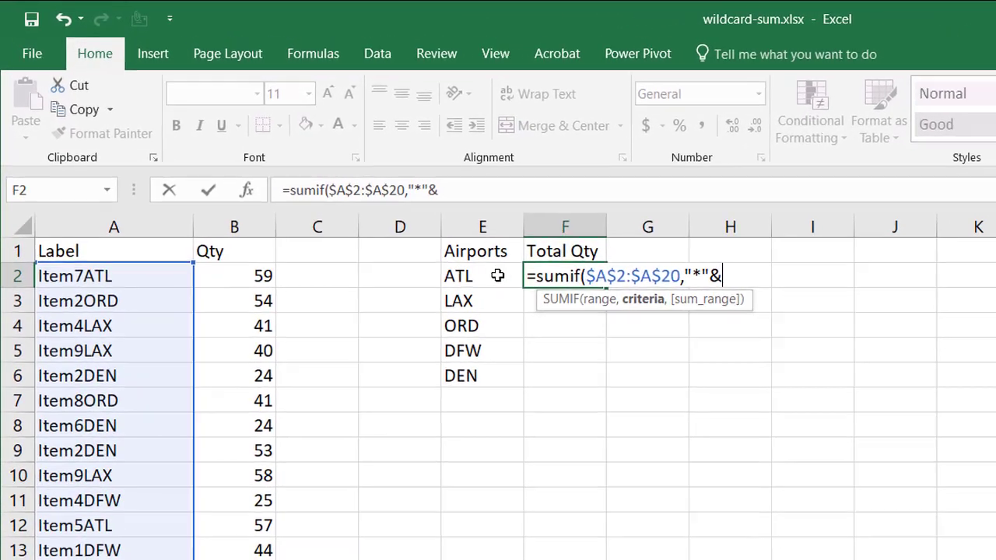
{"action": "left_click", "coordinate": [315, 176]}
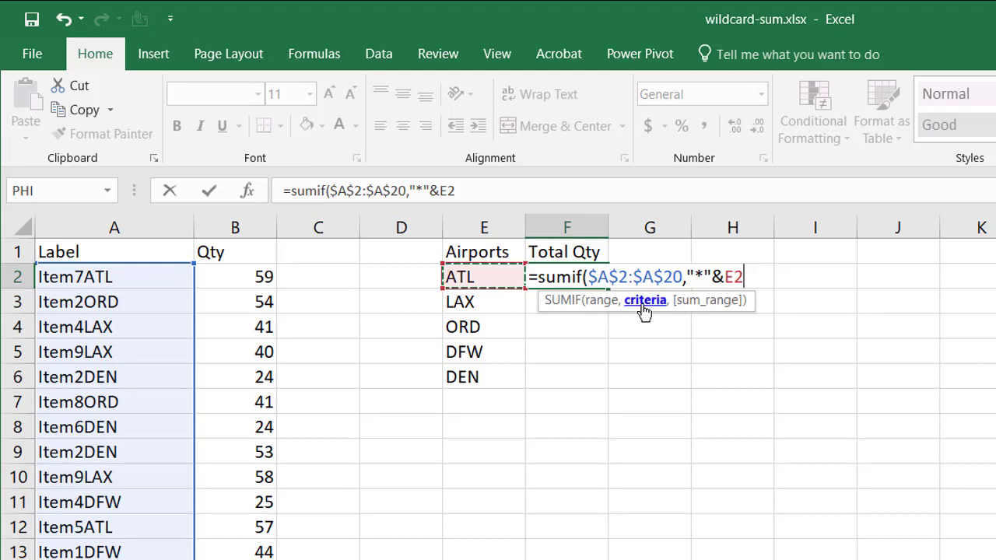
{"action": "type", "text": ","}
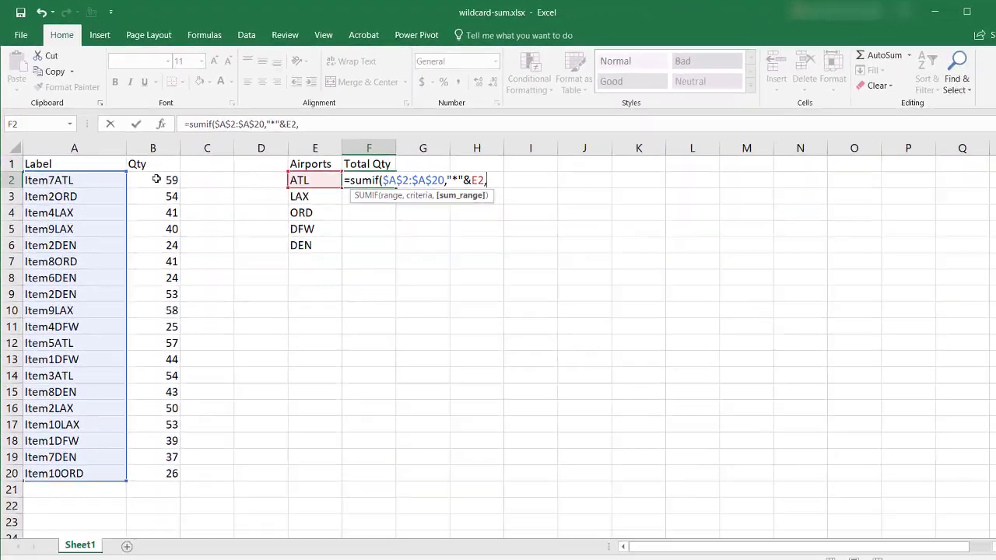
{"action": "left_click_drag", "start_coordinate": [221, 243], "coordinate": [220, 559]}
{"action": "left_click_drag", "start_coordinate": [155, 463], "coordinate": [155, 464]}
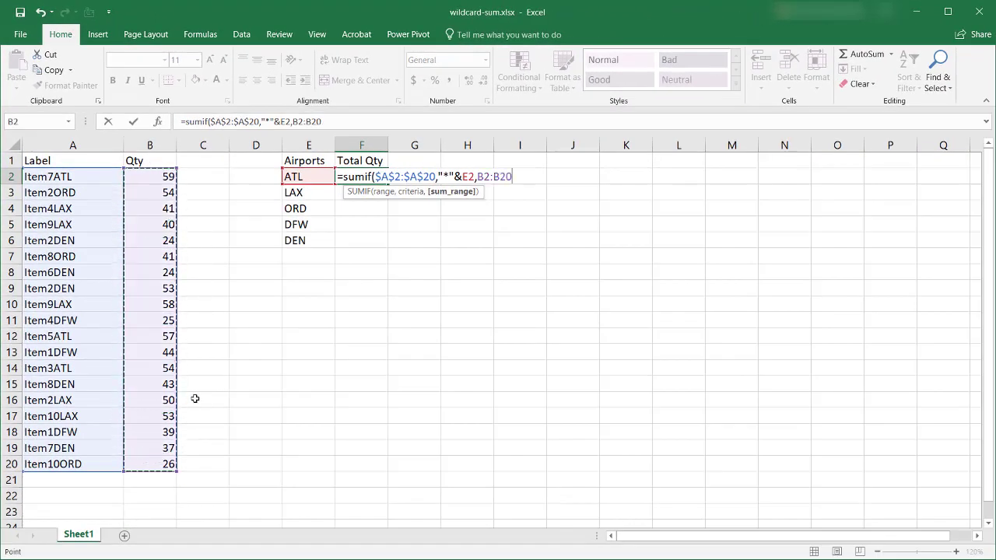
{"action": "key", "text": "F4"}
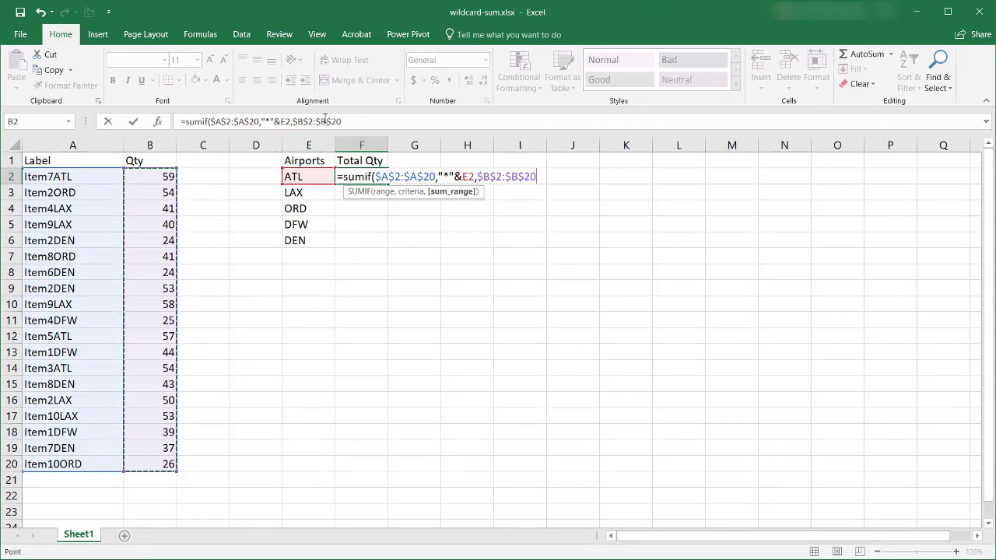
{"action": "type", "text": ")"}
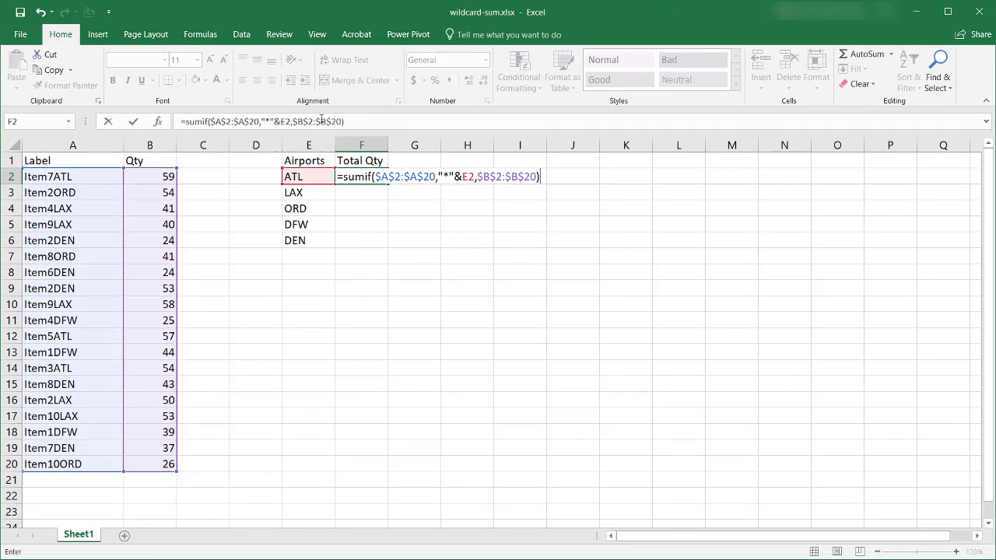
{"action": "key", "text": "Return"}
{"action": "left_click", "coordinate": [366, 176]}
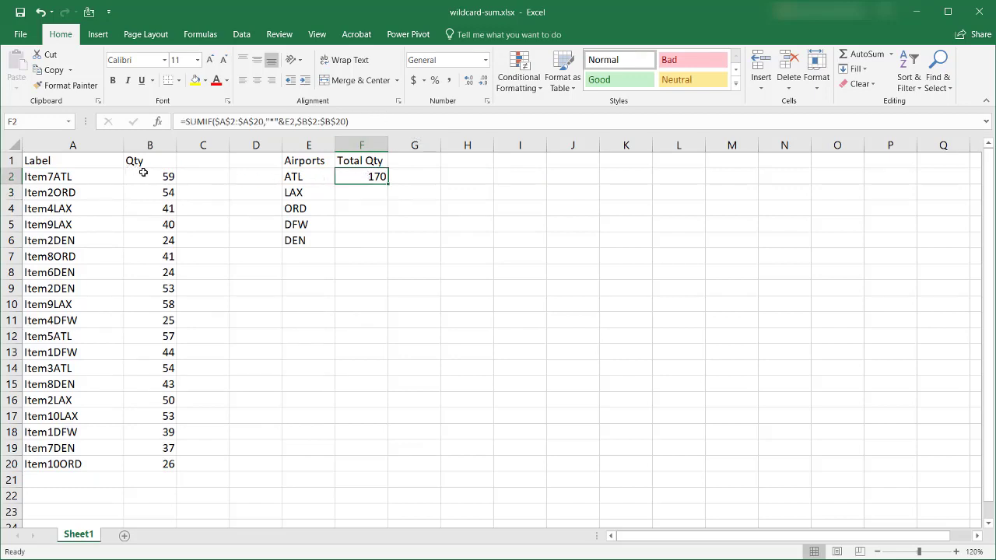
{"action": "left_click", "coordinate": [168, 175]}
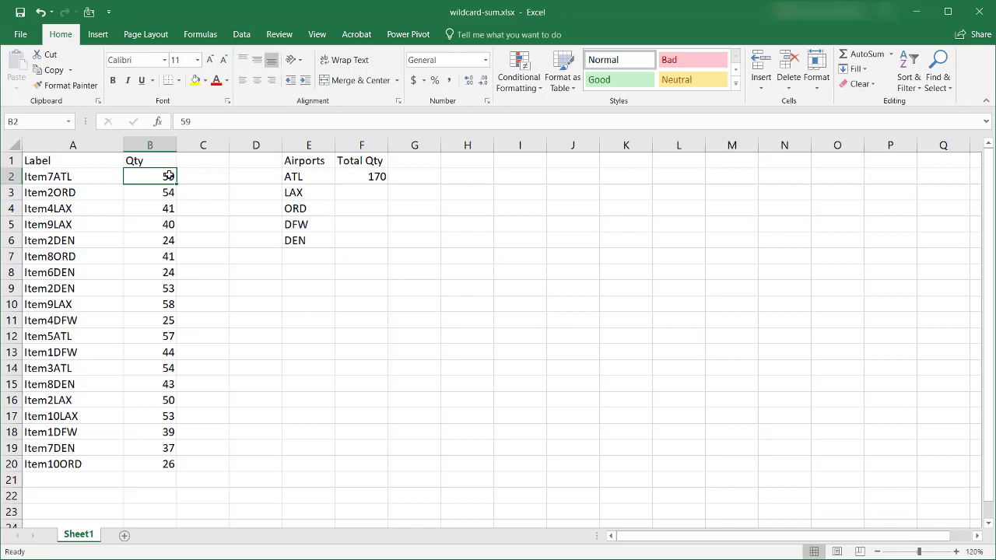
{"action": "key", "text": "ctrl"}
{"action": "left_click", "coordinate": [168, 339], "text": "ctrl"}
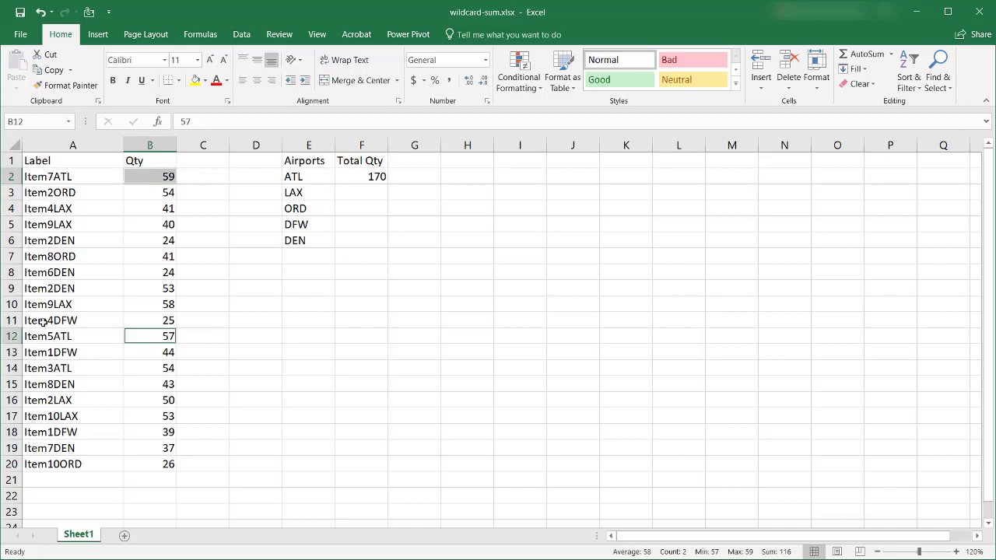
{"action": "left_click", "coordinate": [148, 366], "text": "ctrl"}
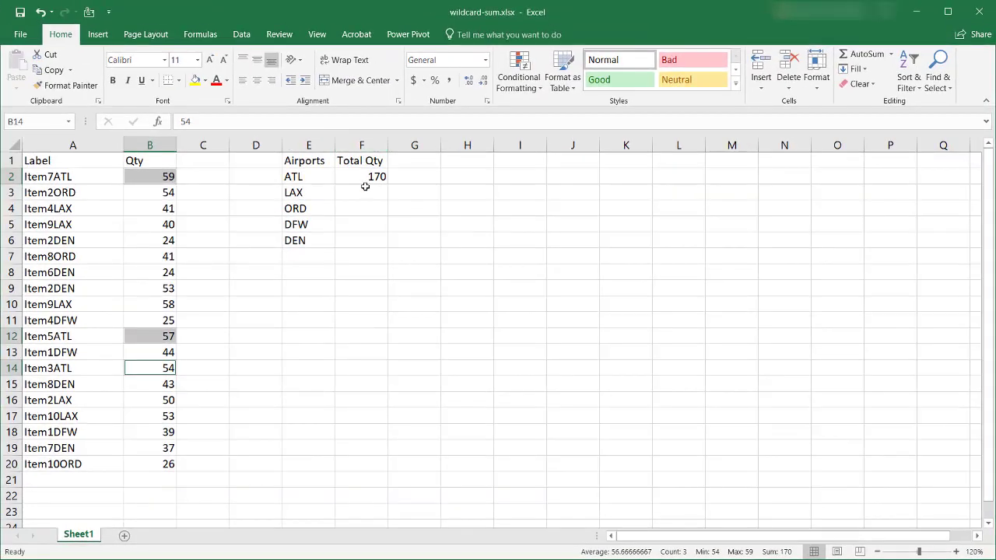
{"action": "left_click", "coordinate": [364, 180]}
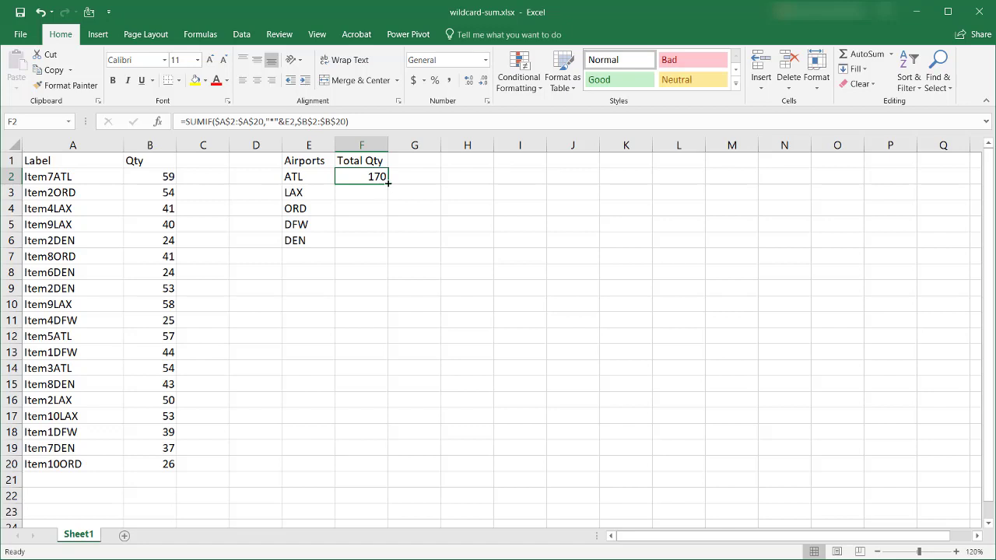
Step: Fill the F2 SUMIF down to F6, giving 242, 121, 108 and 181
{"action": "double_click", "coordinate": [387, 182]}
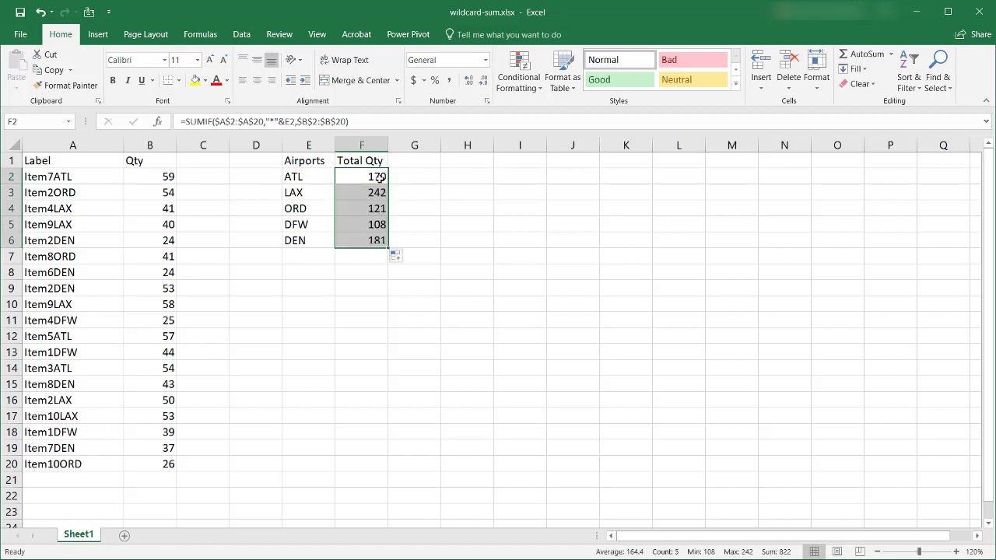
{"action": "left_click", "coordinate": [376, 239]}
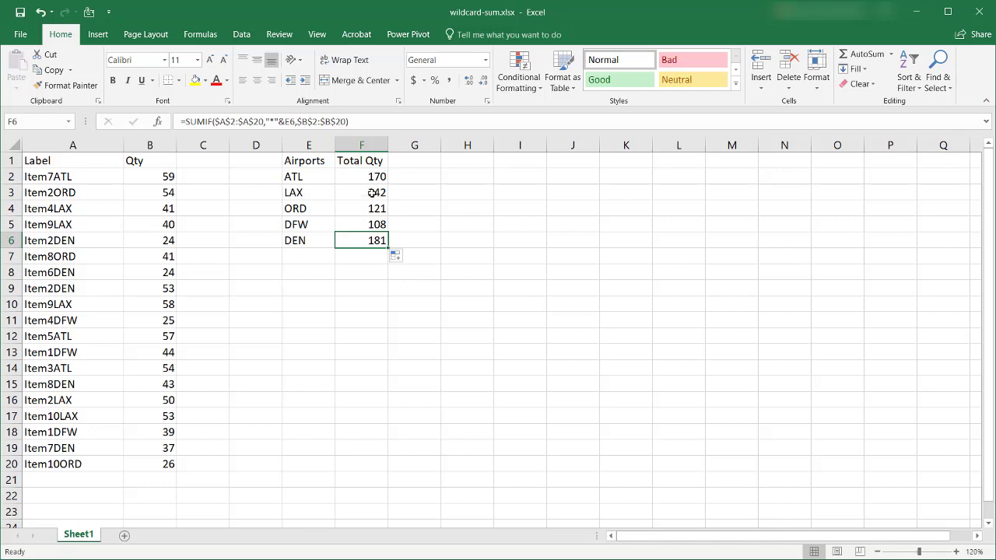
{"action": "left_click", "coordinate": [141, 259]}
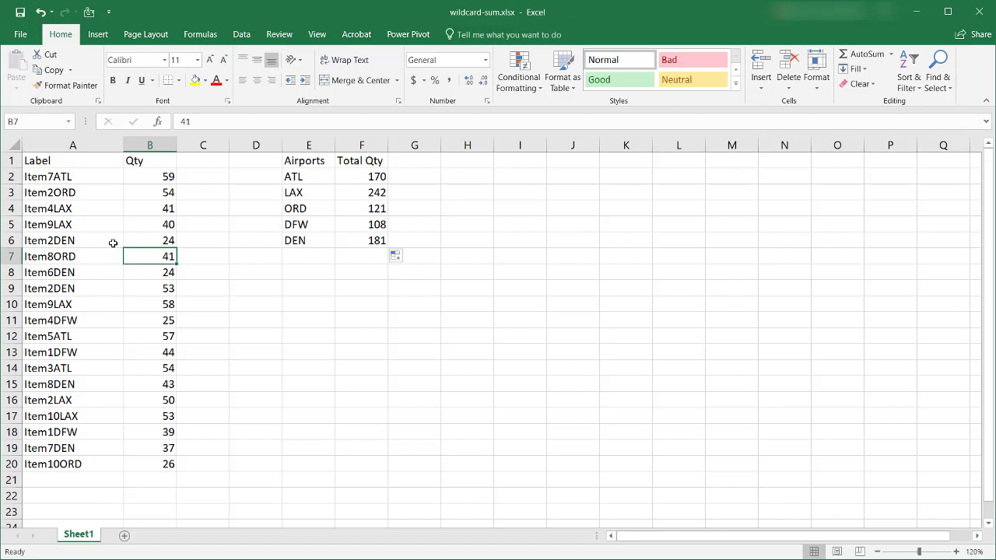
Step: Turn on filtering and show only the DFW rows in the Label column
{"action": "left_click", "coordinate": [907, 85]}
{"action": "left_click", "coordinate": [921, 154]}
{"action": "left_click", "coordinate": [116, 161]}
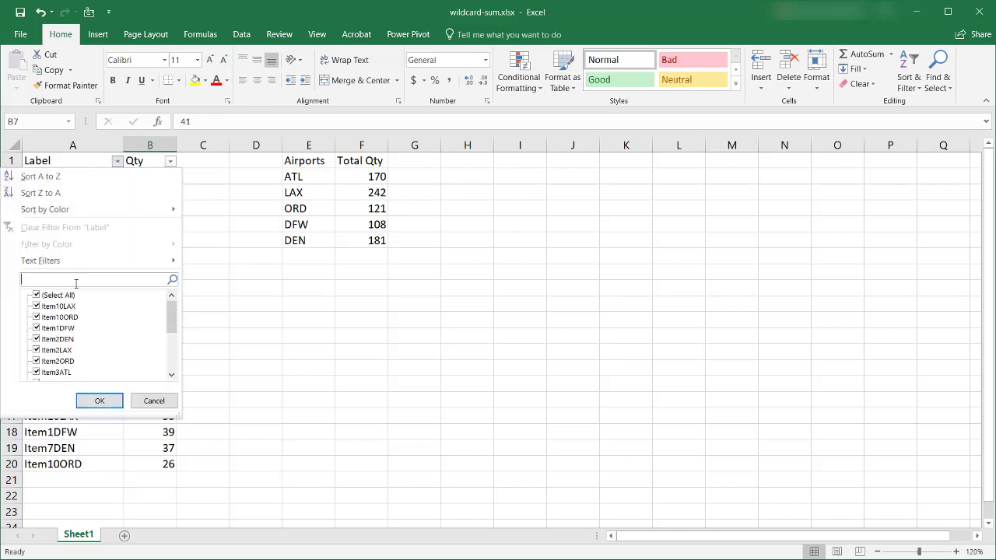
{"action": "type", "text": "dfw"}
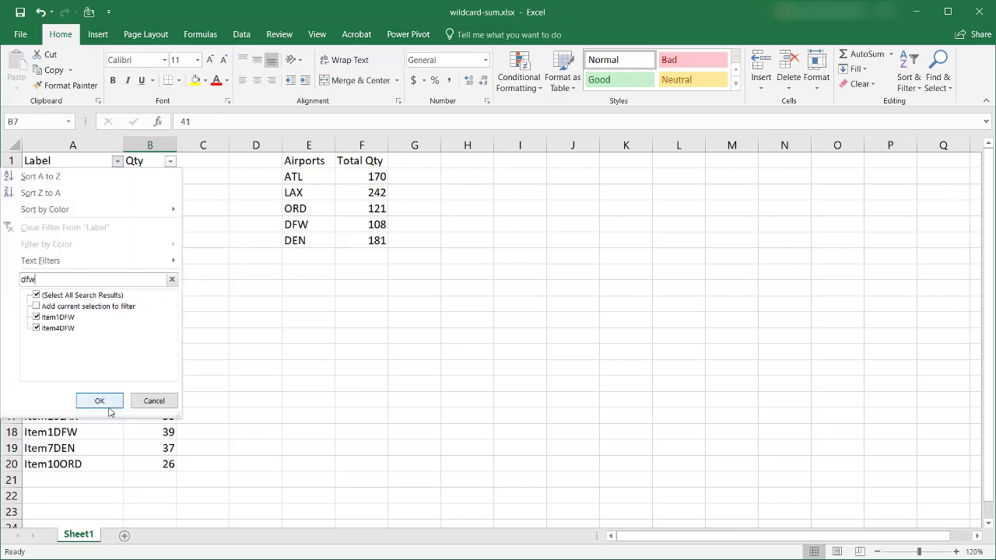
{"action": "left_click", "coordinate": [110, 406]}
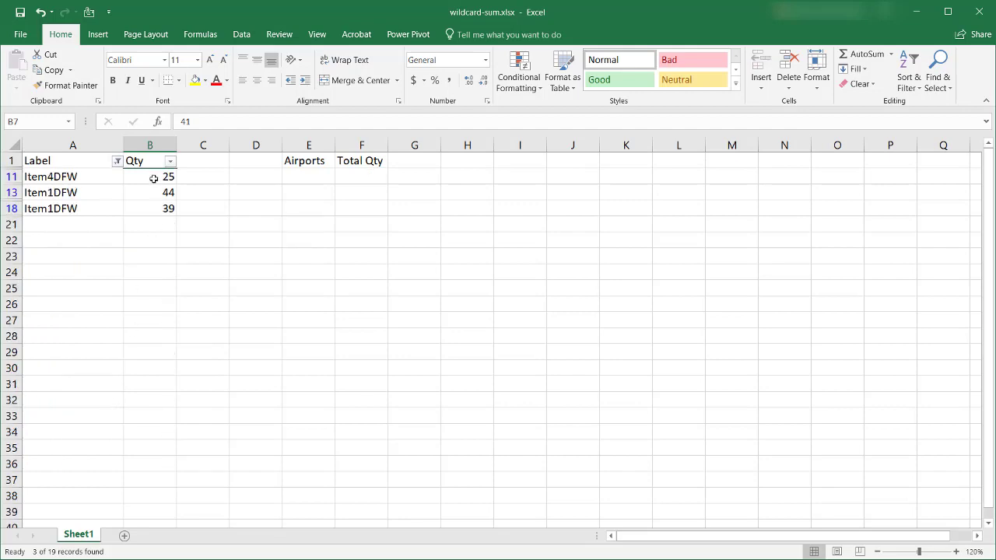
Step: Confirm the DFW quantities sum to 108 as in F5, then clear the Label filter
{"action": "left_click_drag", "start_coordinate": [153, 178], "coordinate": [149, 207]}
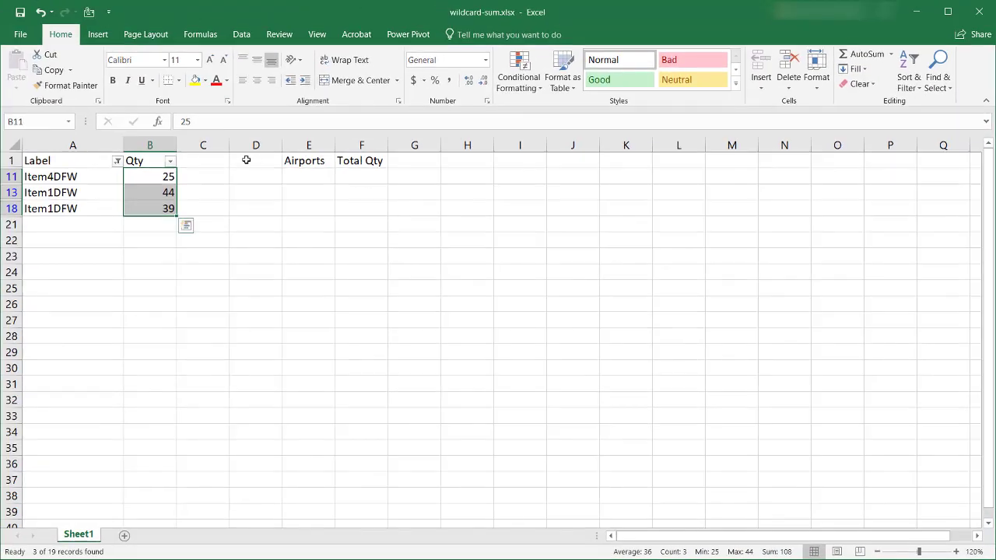
{"action": "left_click", "coordinate": [117, 160]}
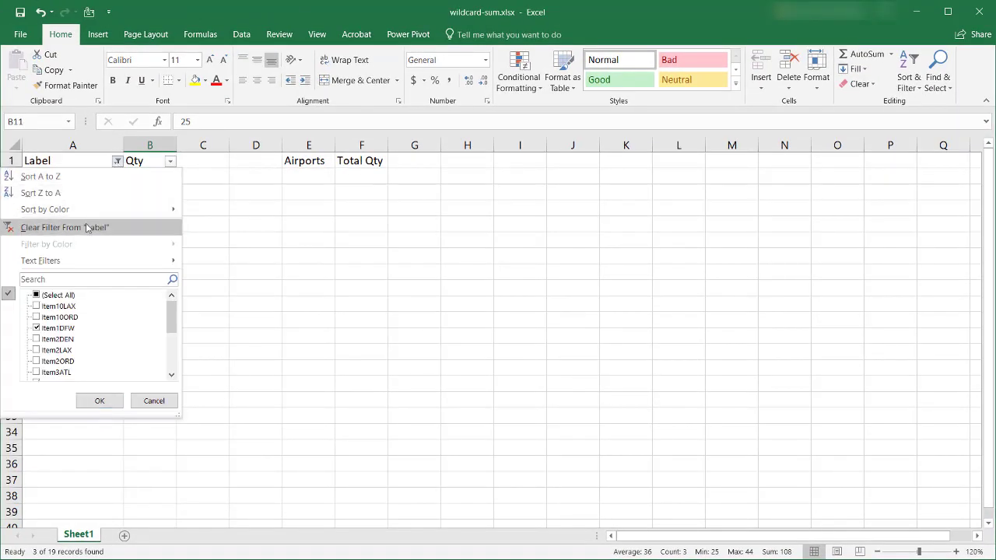
{"action": "left_click", "coordinate": [85, 227]}
{"action": "left_click", "coordinate": [380, 228]}
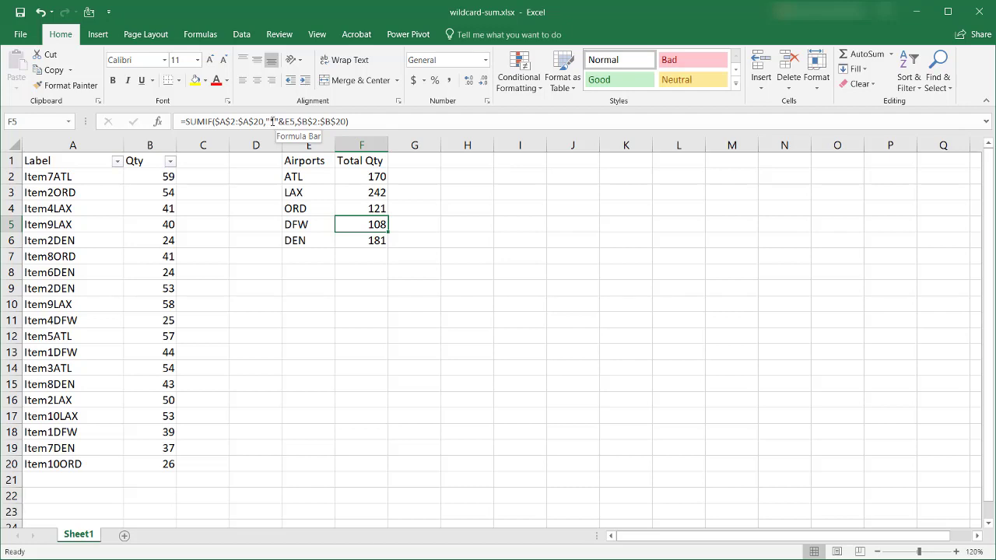
{"action": "left_click", "coordinate": [199, 157]}
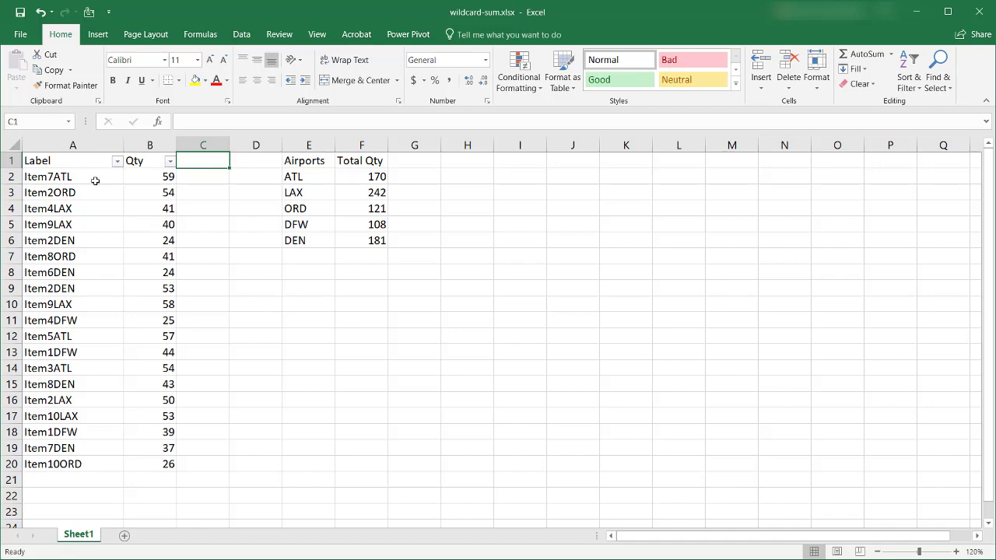
Step: Enter =RIGHT(A2,3) in C2 and fill it down to C20 to extract airport codes
{"action": "left_click", "coordinate": [198, 179]}
{"action": "type", "text": "="}
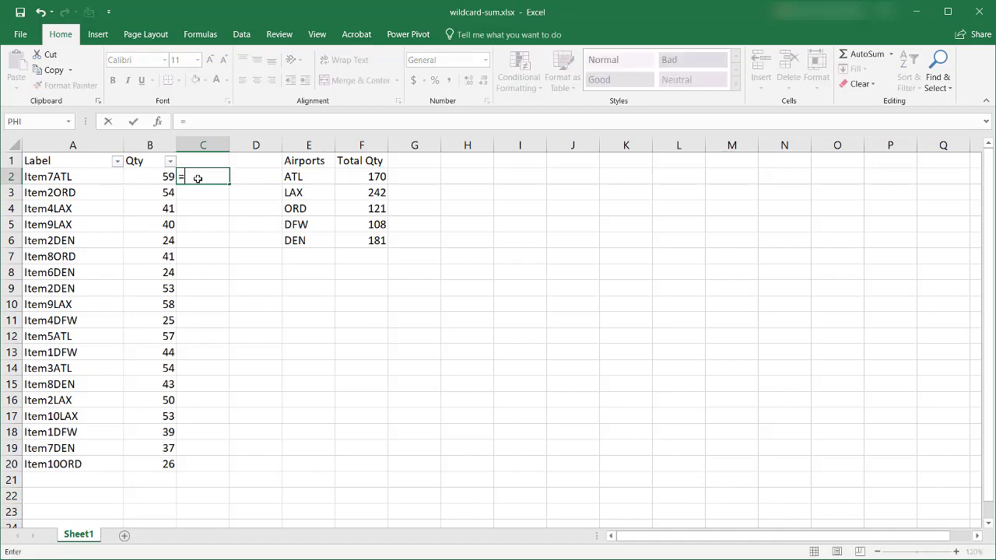
{"action": "type", "text": "right"}
{"action": "key", "text": "Tab"}
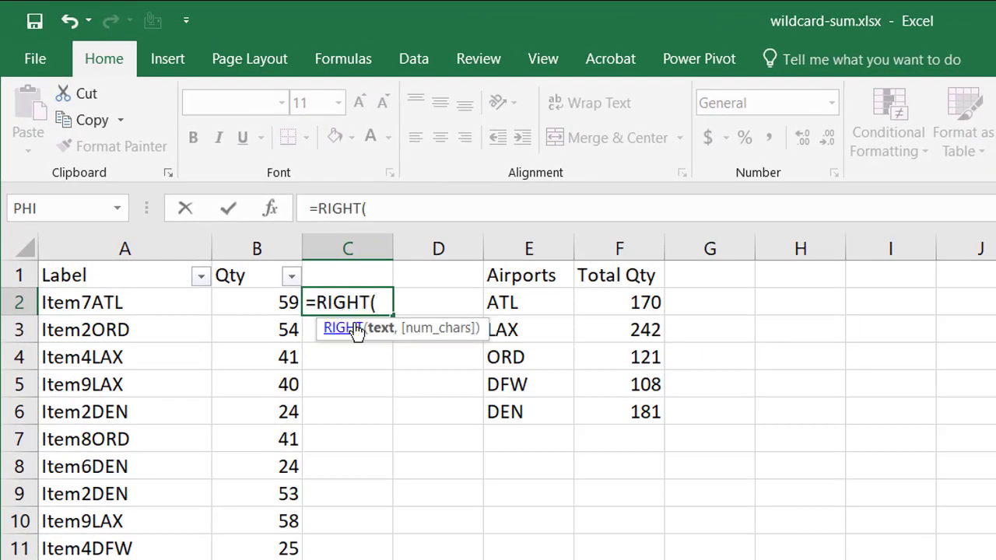
{"action": "left_click", "coordinate": [118, 302]}
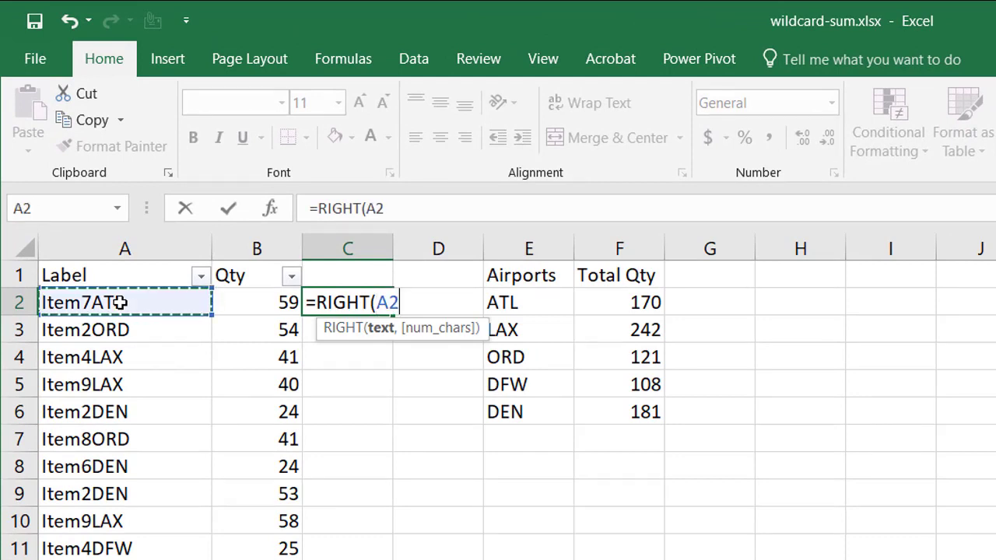
{"action": "type", "text": ","}
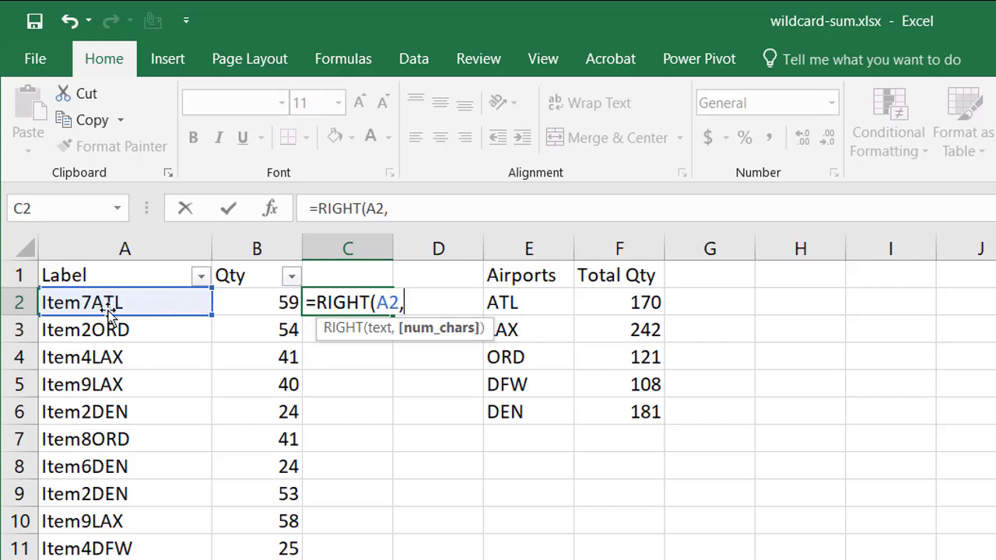
{"action": "type", "text": "3"}
{"action": "key", "text": "Return"}
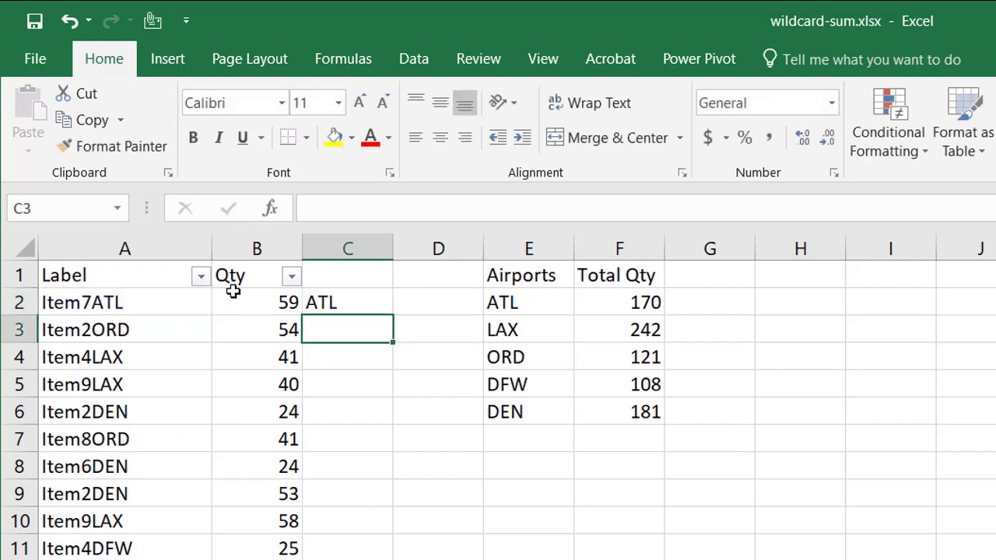
{"action": "left_click", "coordinate": [360, 310]}
{"action": "left_click_drag", "start_coordinate": [392, 315], "coordinate": [226, 468]}
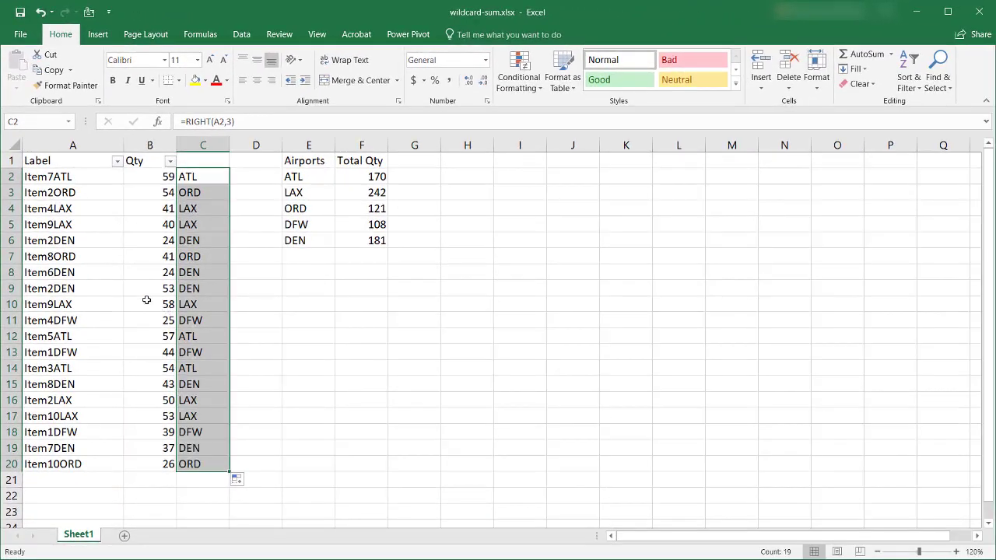
{"action": "left_click", "coordinate": [135, 294]}
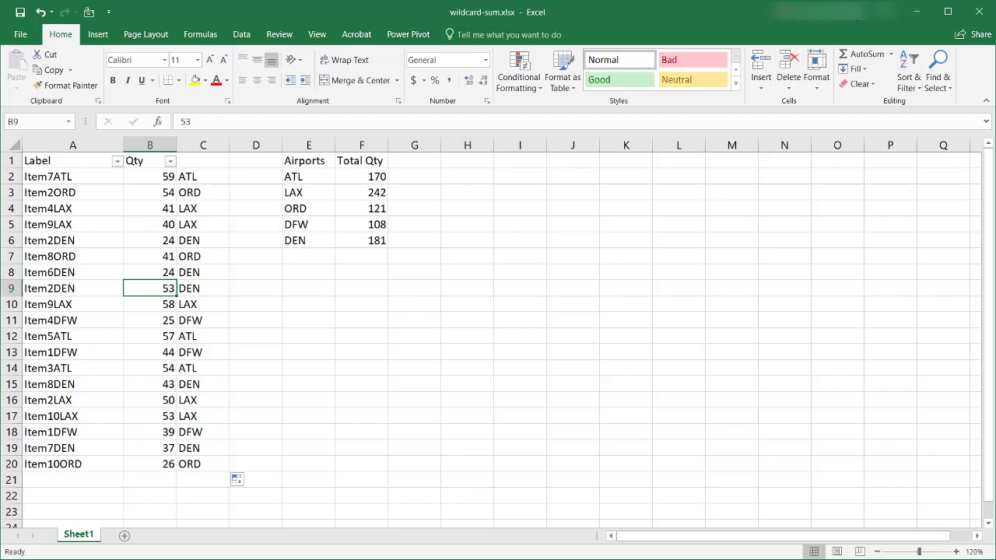
Step: Reapply the filter so it also covers helper column C
{"action": "left_click", "coordinate": [908, 85]}
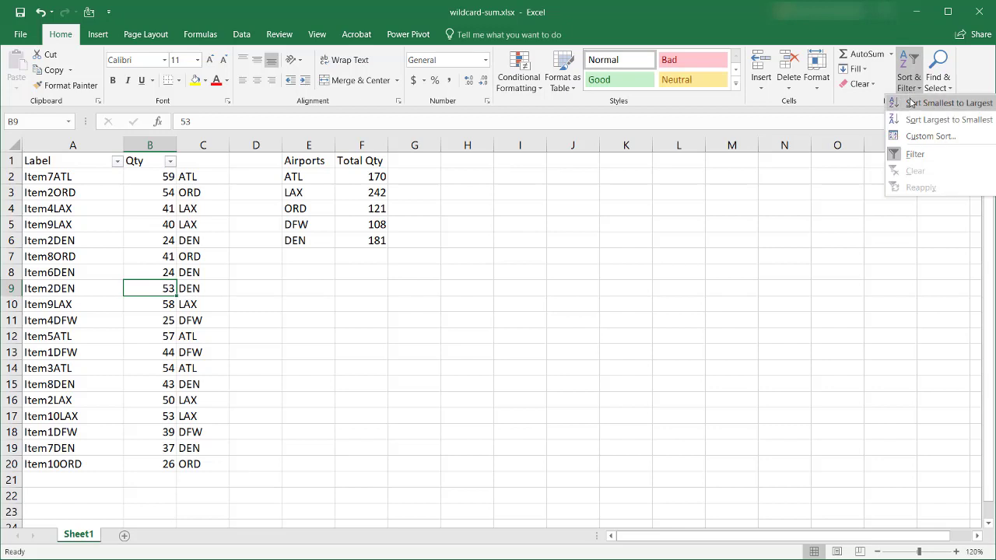
{"action": "left_click", "coordinate": [914, 155]}
{"action": "left_click", "coordinate": [909, 84]}
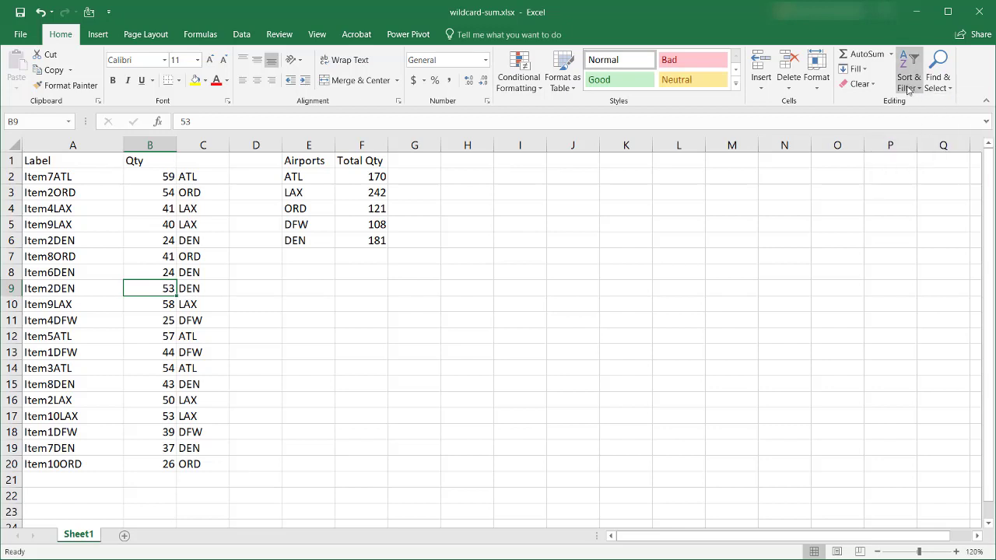
{"action": "left_click", "coordinate": [918, 155]}
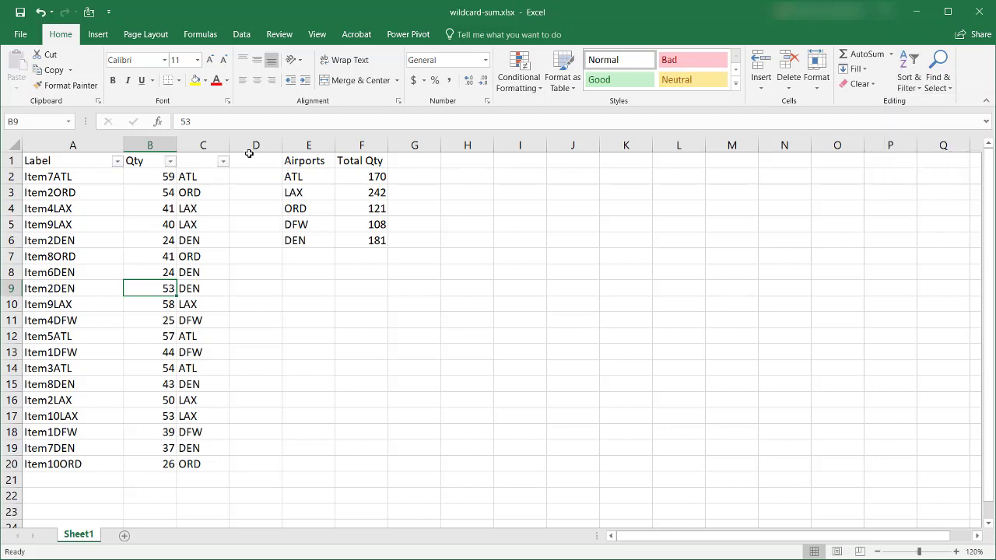
Step: Filter column C to ORD, confirm its quantities sum to 121, then clear the filter
{"action": "left_click", "coordinate": [218, 161]}
{"action": "left_click", "coordinate": [223, 161]}
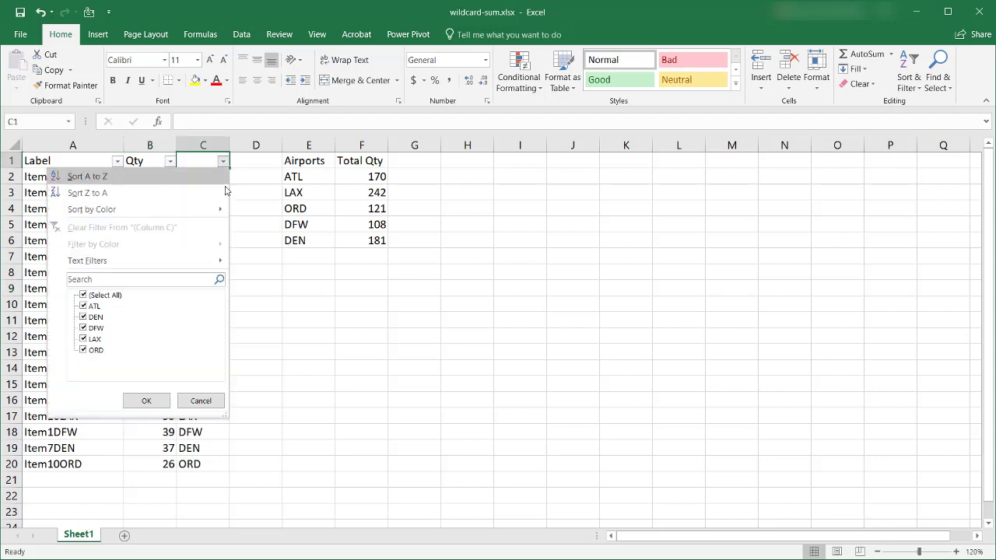
{"action": "left_click", "coordinate": [83, 295]}
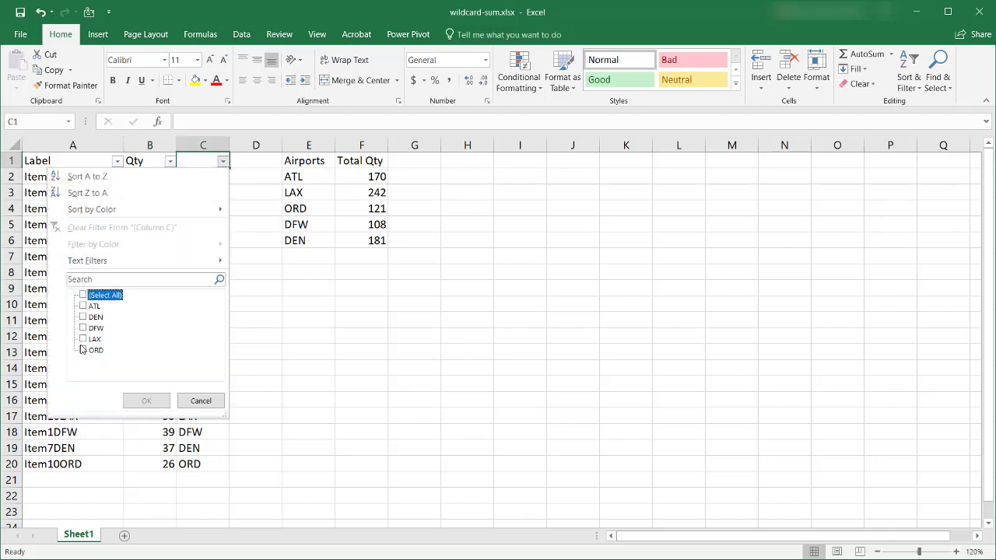
{"action": "left_click", "coordinate": [83, 350]}
{"action": "left_click", "coordinate": [146, 400]}
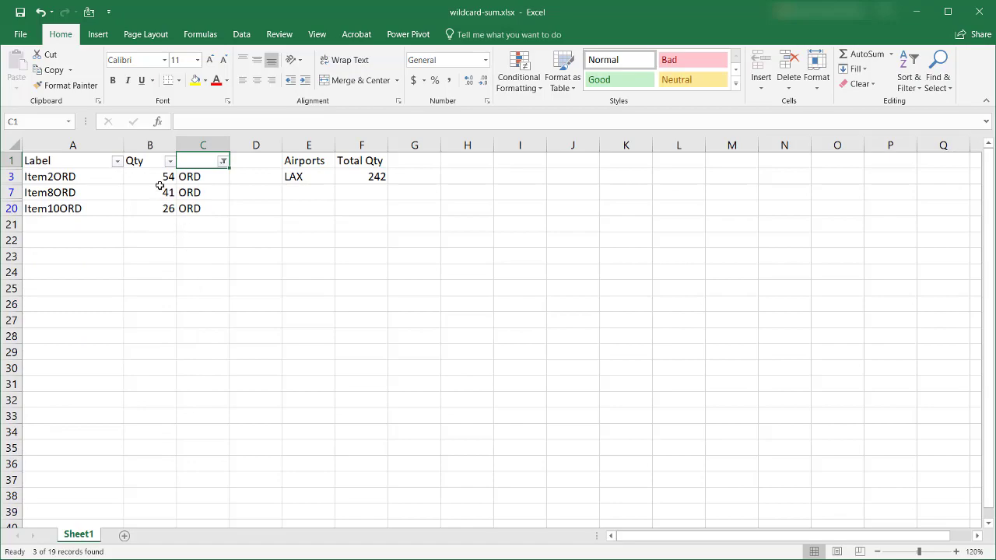
{"action": "left_click_drag", "start_coordinate": [159, 177], "coordinate": [159, 208]}
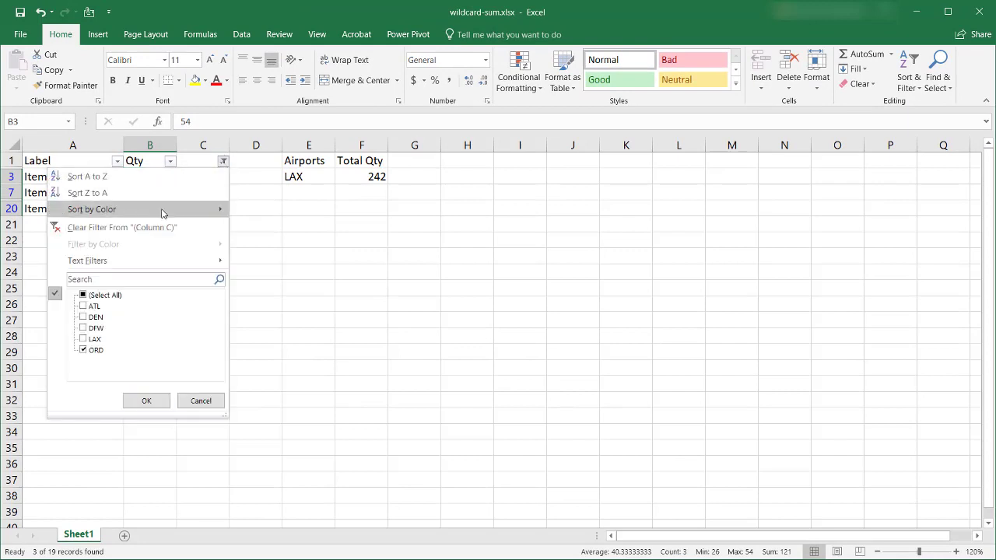
{"action": "left_click", "coordinate": [145, 227]}
{"action": "left_click", "coordinate": [216, 241]}
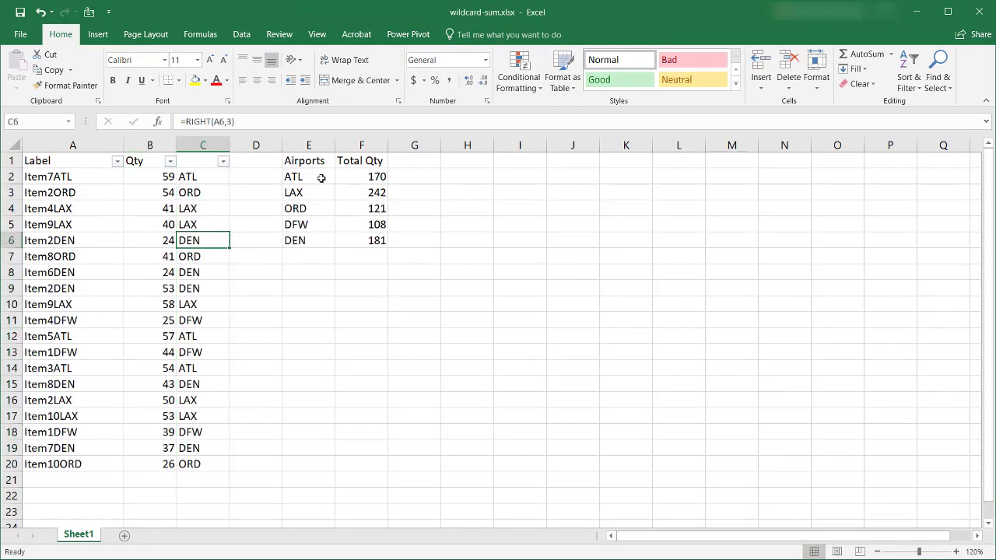
Step: Start a SUMIF in G2 using the absolute range $C$2:$C$20
{"action": "left_click", "coordinate": [409, 176]}
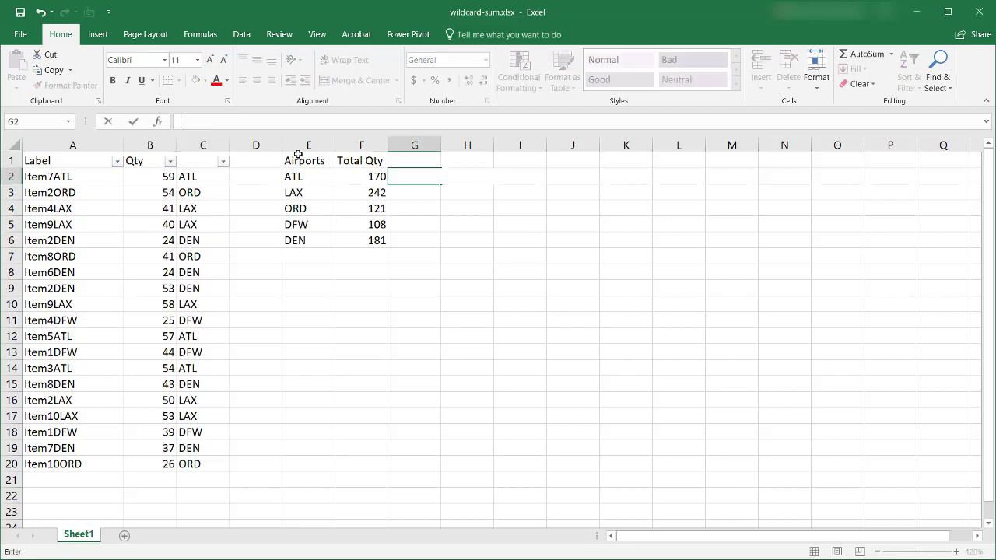
{"action": "type", "text": "=sumi"}
{"action": "key", "text": "Tab"}
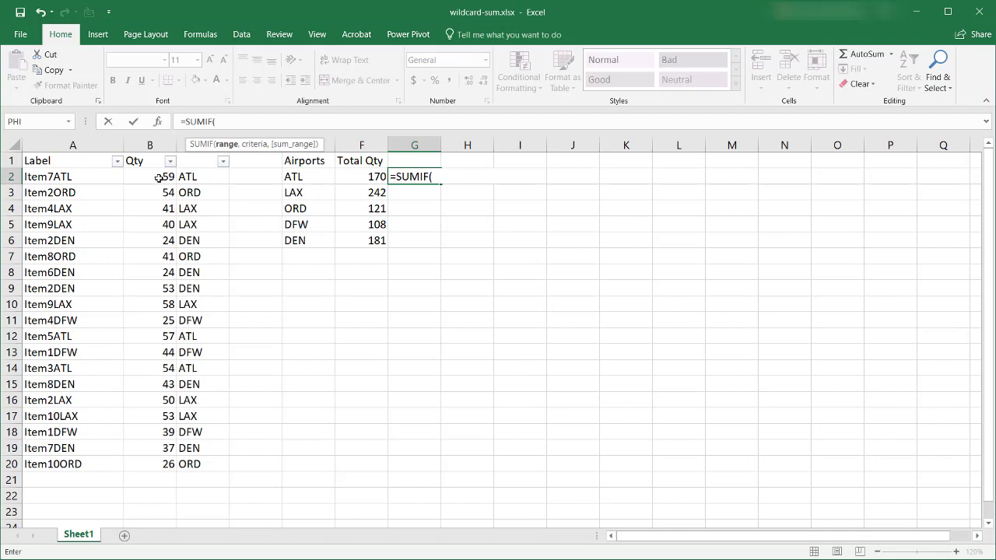
{"action": "left_click_drag", "start_coordinate": [184, 178], "coordinate": [195, 461]}
{"action": "type", "text": ","}
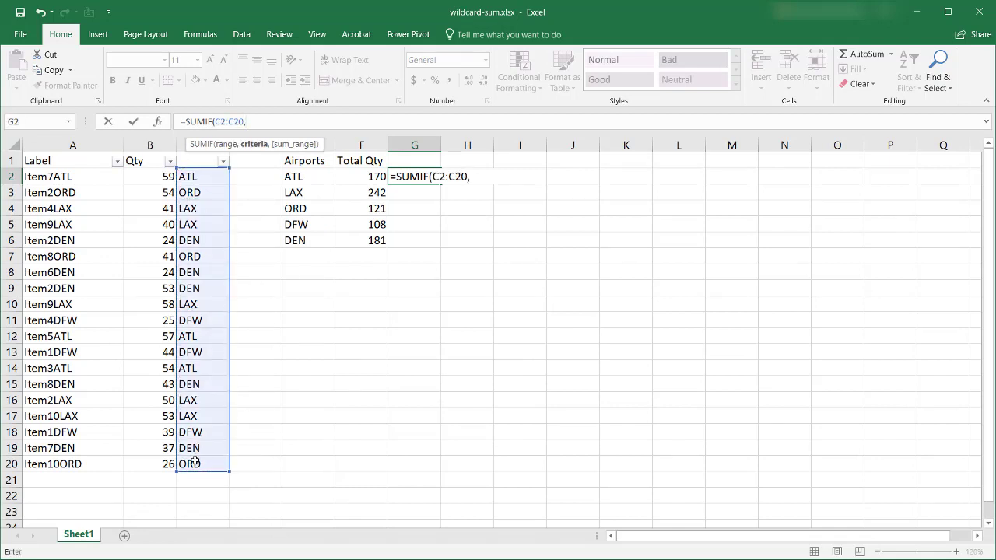
{"action": "key", "text": "BackSpace"}
{"action": "key", "text": "F4"}
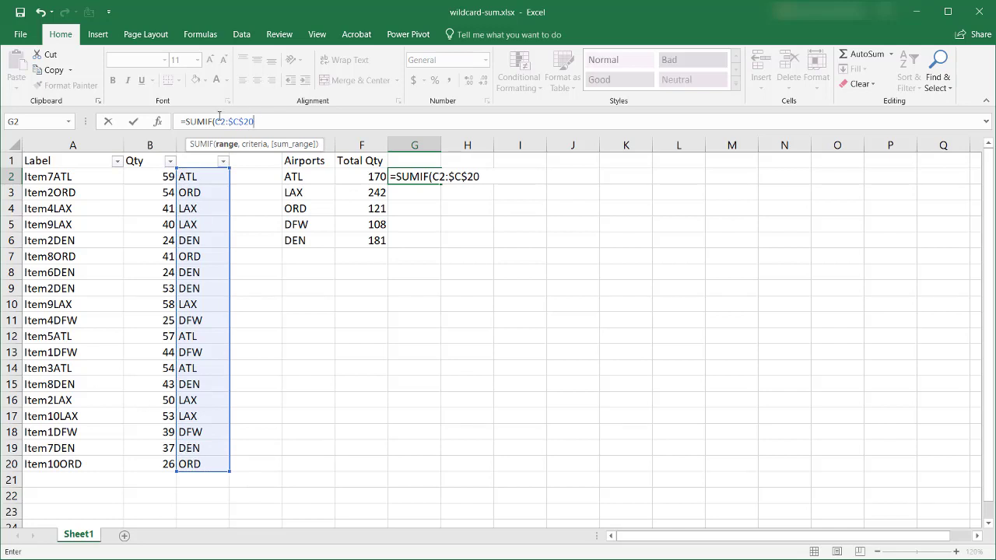
{"action": "left_click", "coordinate": [219, 121]}
{"action": "key", "text": "F4"}
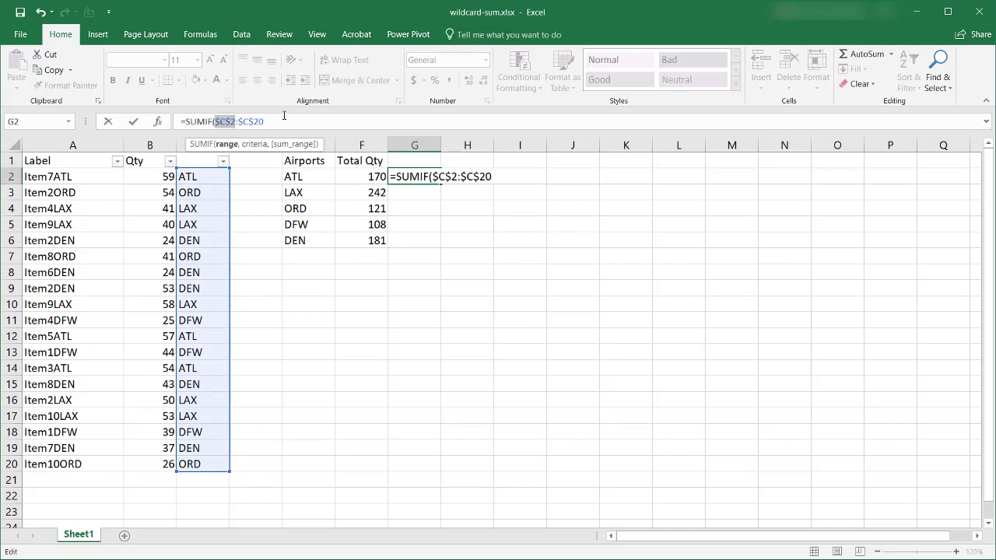
{"action": "left_click", "coordinate": [284, 116]}
Step: Add criterion E2 and sum range $B$2:$B$20, completing the formula to return 170
{"action": "type", "text": ","}
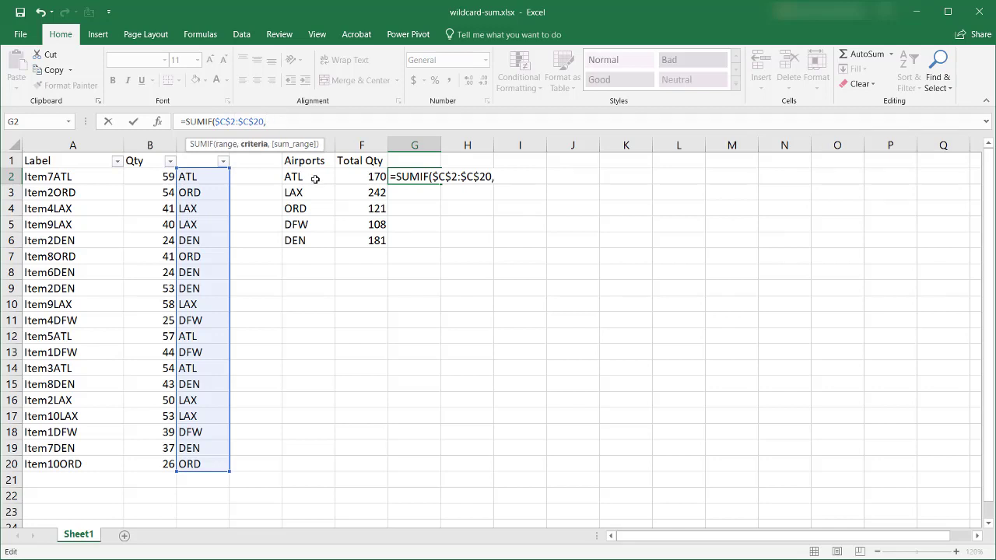
{"action": "left_click", "coordinate": [315, 179]}
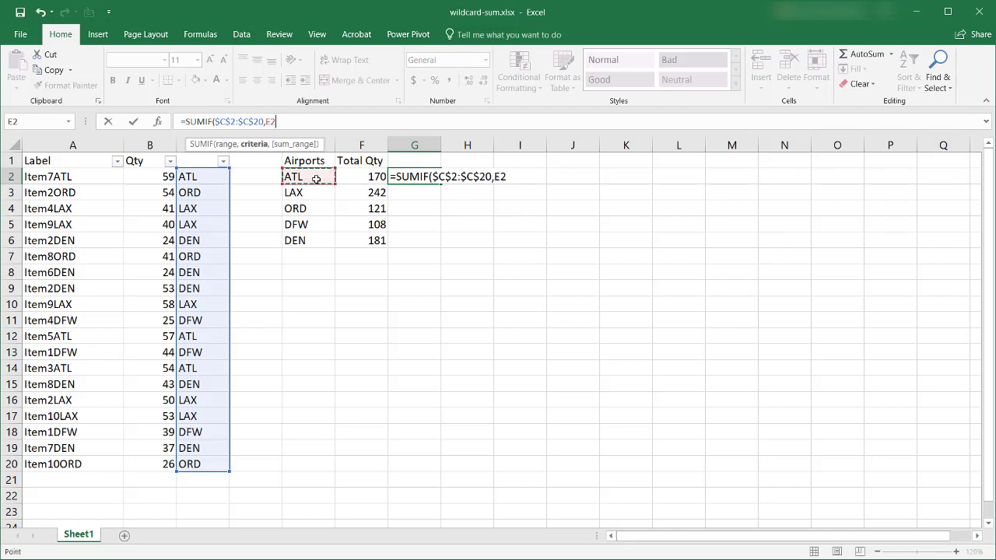
{"action": "type", "text": ","}
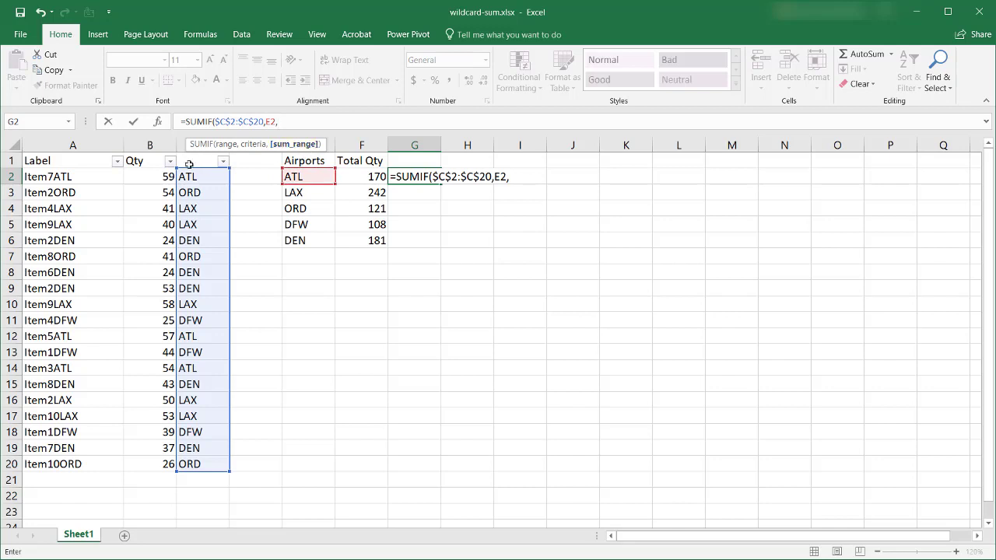
{"action": "left_click_drag", "start_coordinate": [151, 177], "coordinate": [154, 459]}
{"action": "key", "text": "F4"}
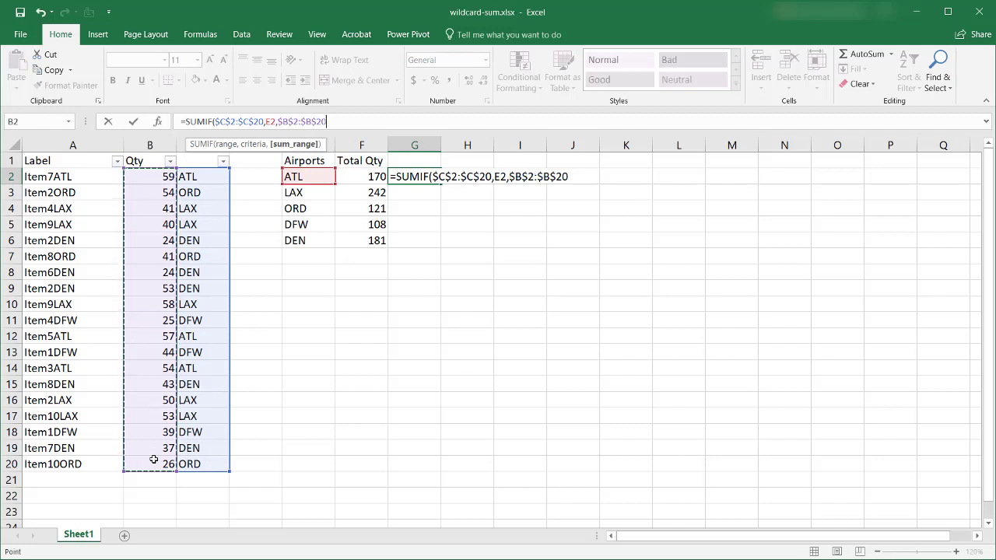
{"action": "type", "text": ")"}
{"action": "key", "text": "Return"}
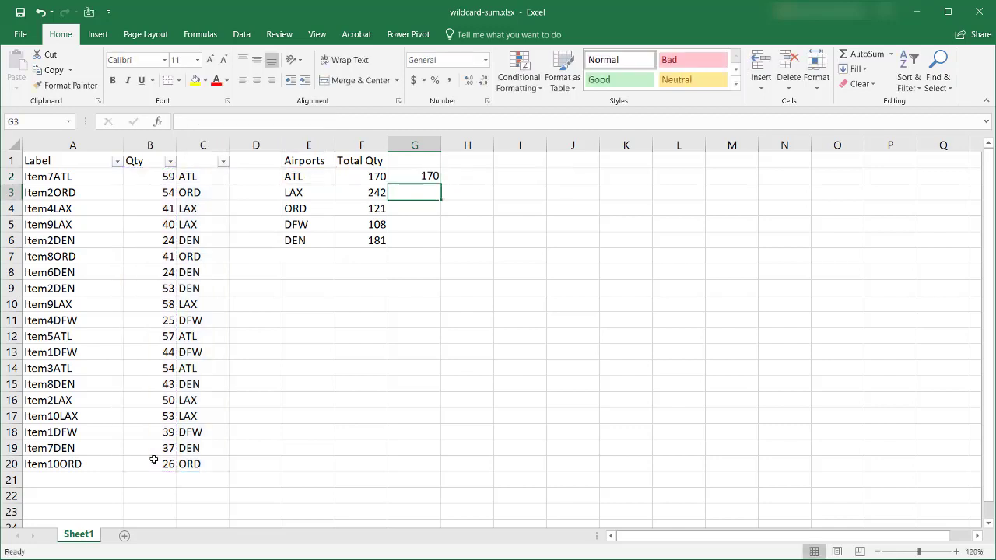
Step: Fill the G2 formula down to G6 and check the copies in G3 to G5
{"action": "left_click", "coordinate": [413, 177]}
{"action": "double_click", "coordinate": [439, 184]}
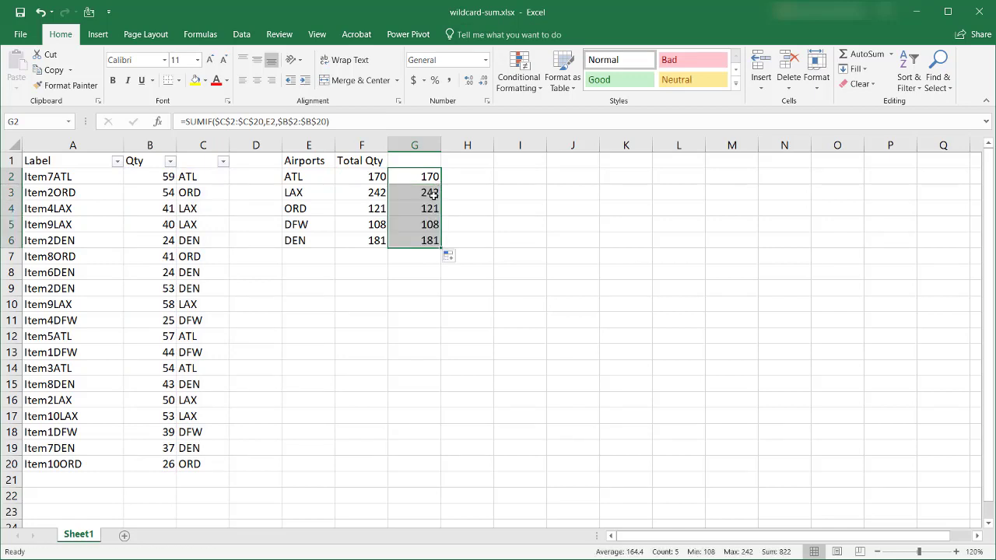
{"action": "left_click", "coordinate": [430, 195]}
{"action": "left_click", "coordinate": [427, 212]}
{"action": "left_click", "coordinate": [427, 224]}
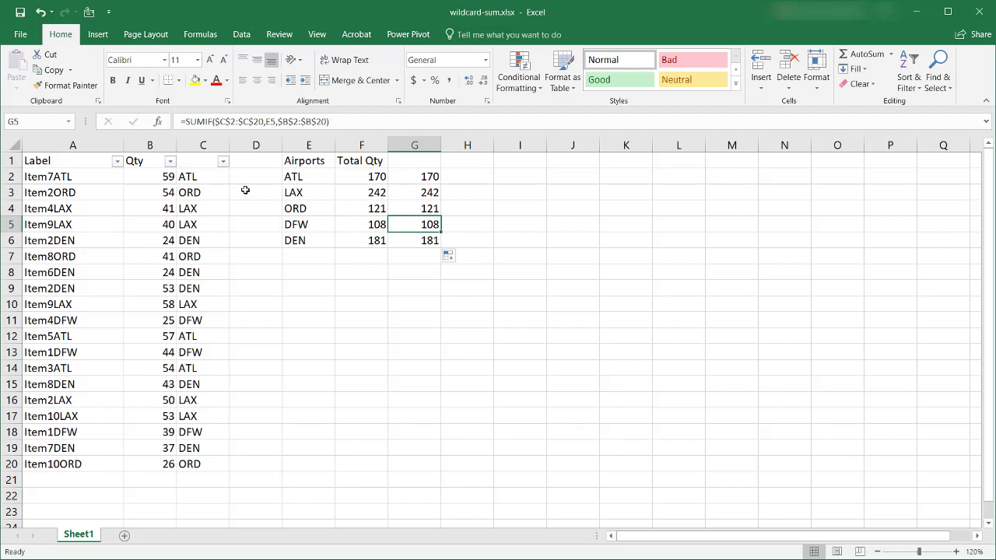
Step: Review the RIGHT formula in C2, G2's SUMIF, and the unchanged wildcard formulas in F2:F4
{"action": "left_click", "coordinate": [210, 178]}
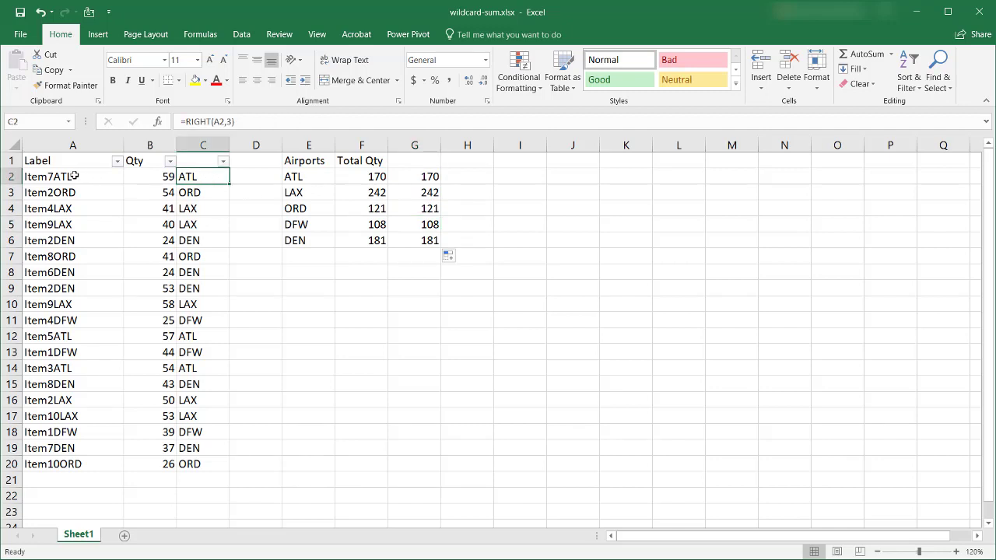
{"action": "left_click", "coordinate": [87, 197]}
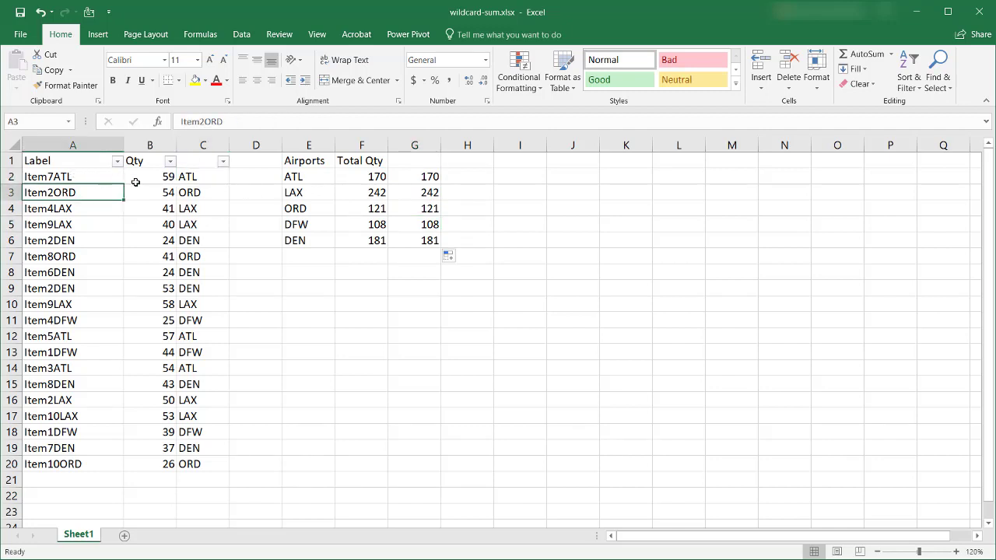
{"action": "left_click", "coordinate": [419, 178]}
{"action": "double_click", "coordinate": [377, 182]}
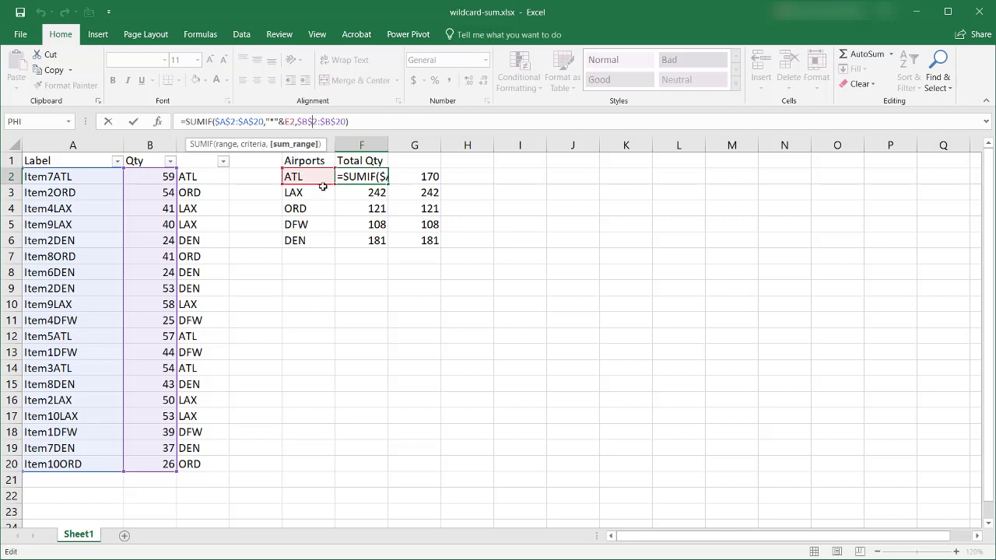
{"action": "key", "text": "ctrl+Return"}
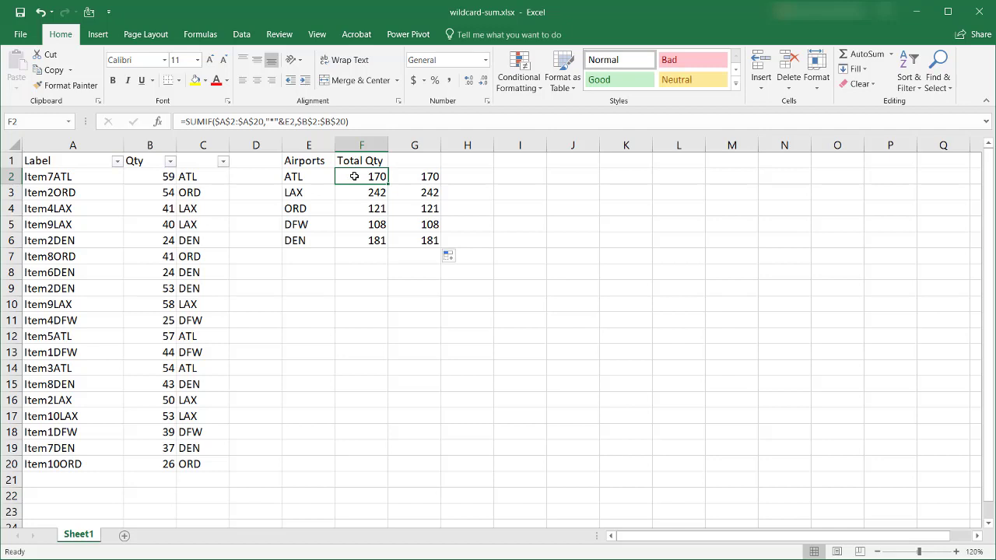
{"action": "left_click", "coordinate": [360, 189]}
{"action": "left_click", "coordinate": [363, 208]}
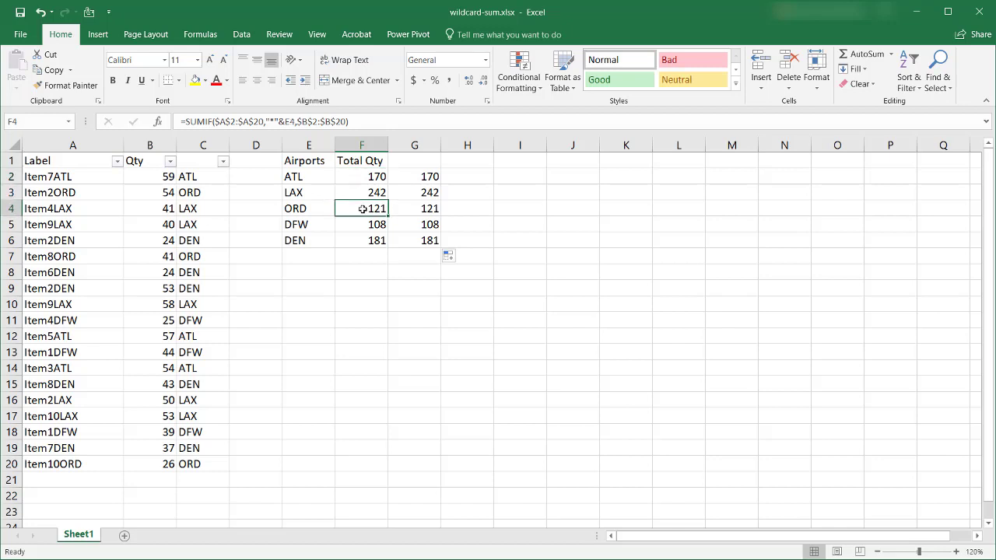